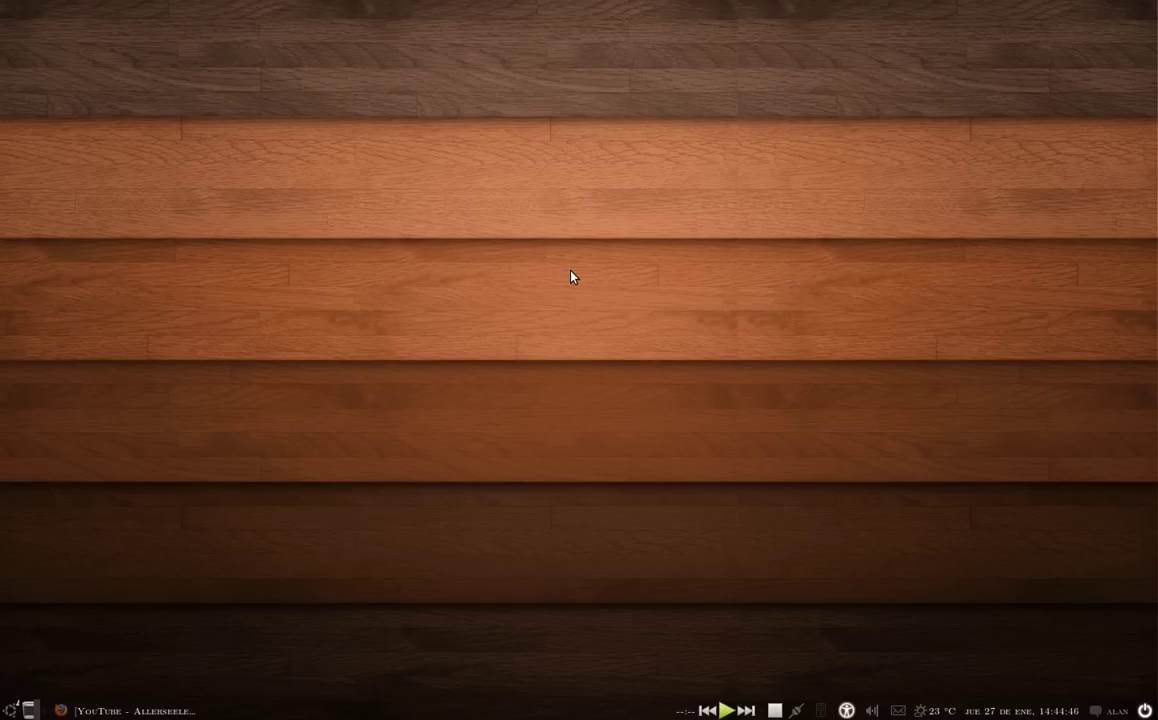
Run sudo apt-get install soundconverter in a terminal, authenticate with the account password, and close the terminal.
key(ctrl+alt+t)
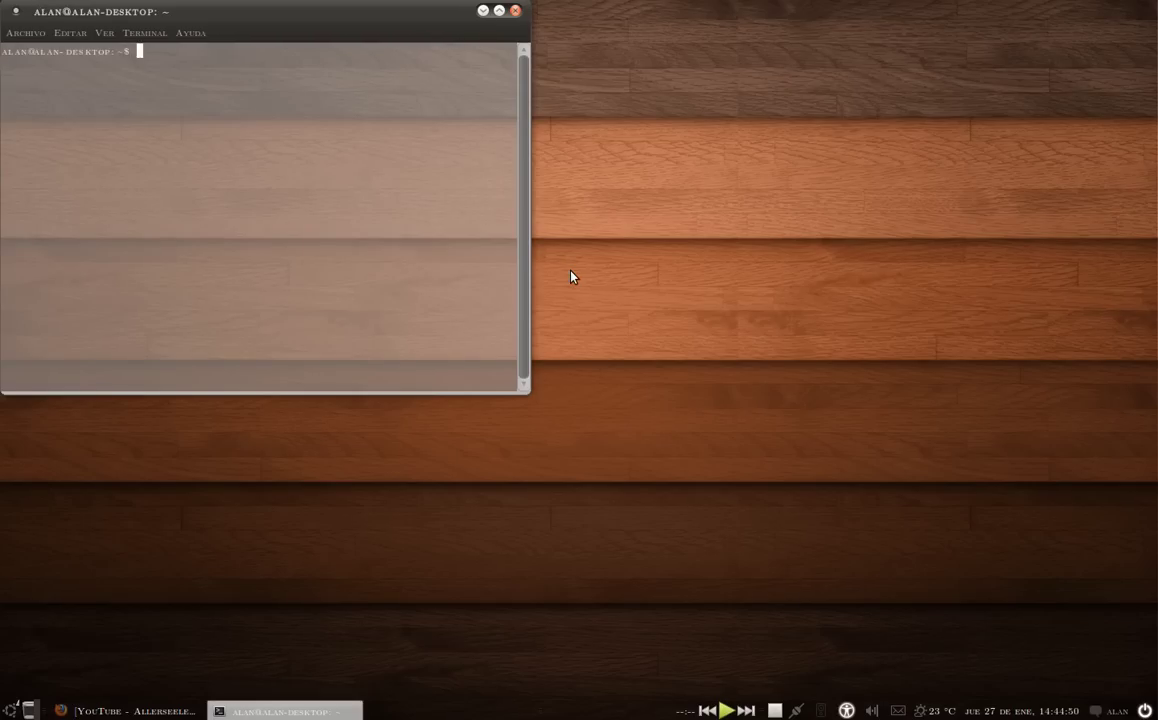
text(sudo apt-get install a)
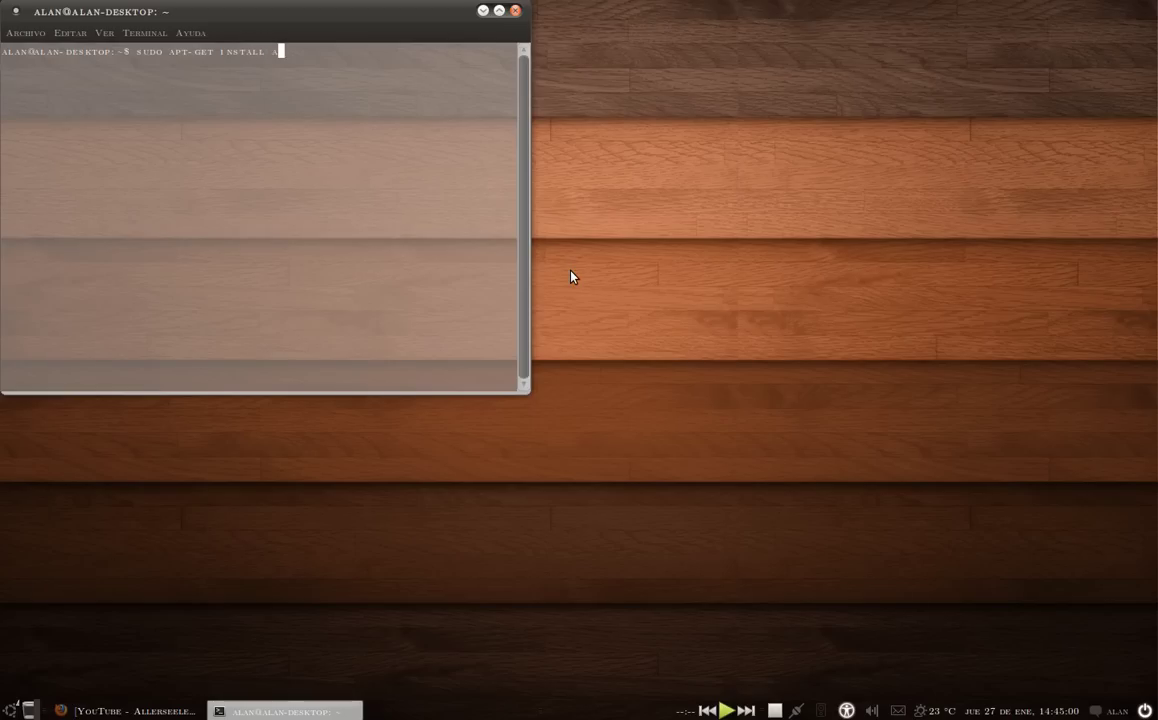
key(BackSpace)
text(soundconverter)
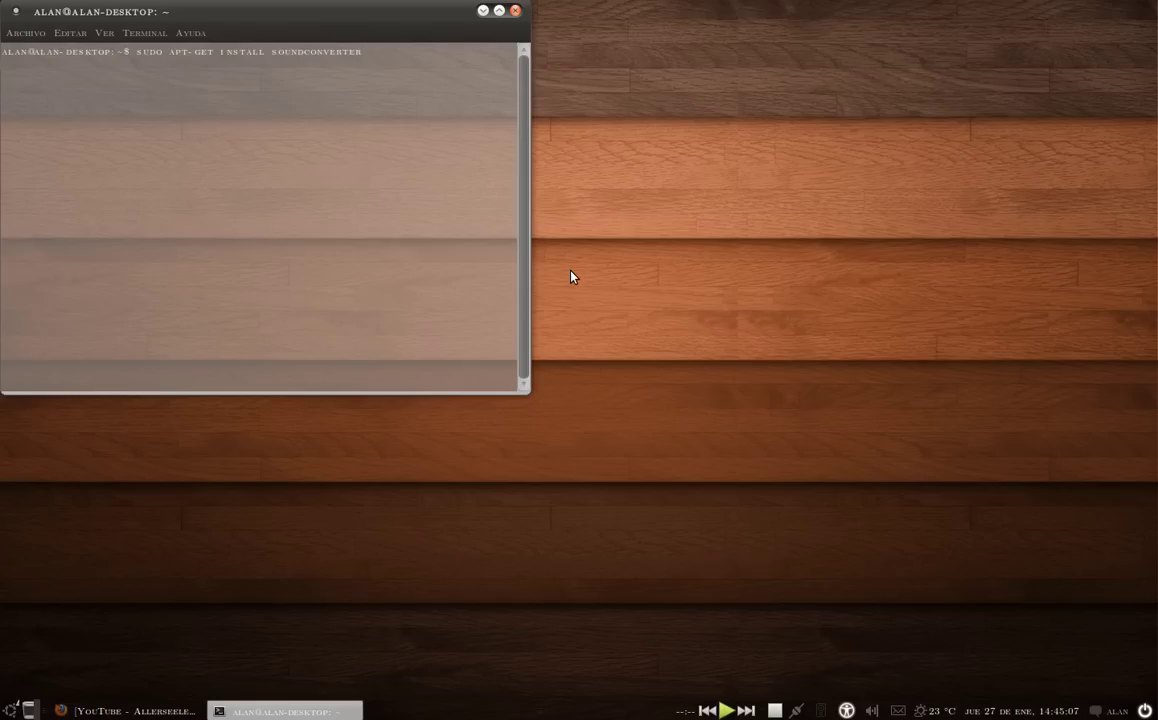
key(Return)
key(Return)
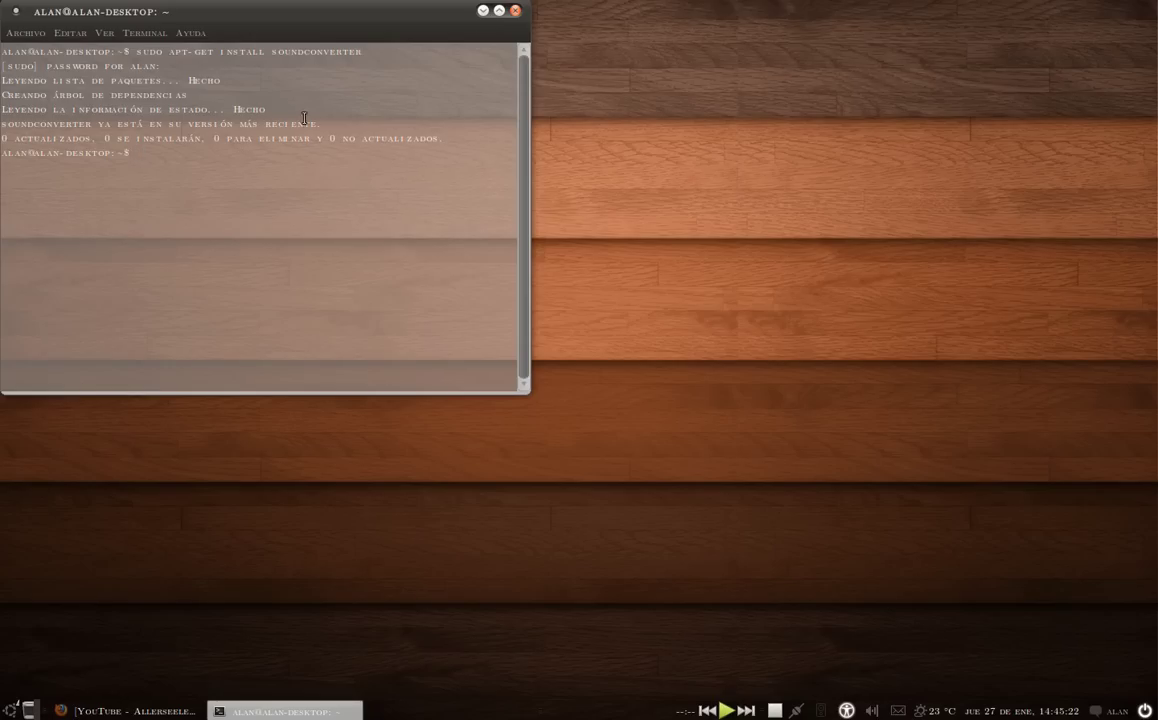
click(516, 13)
Look up Conversor de sonido in the Sonido y vídeo department of the Ubuntu Software Center, then close the center.
click(10, 711)
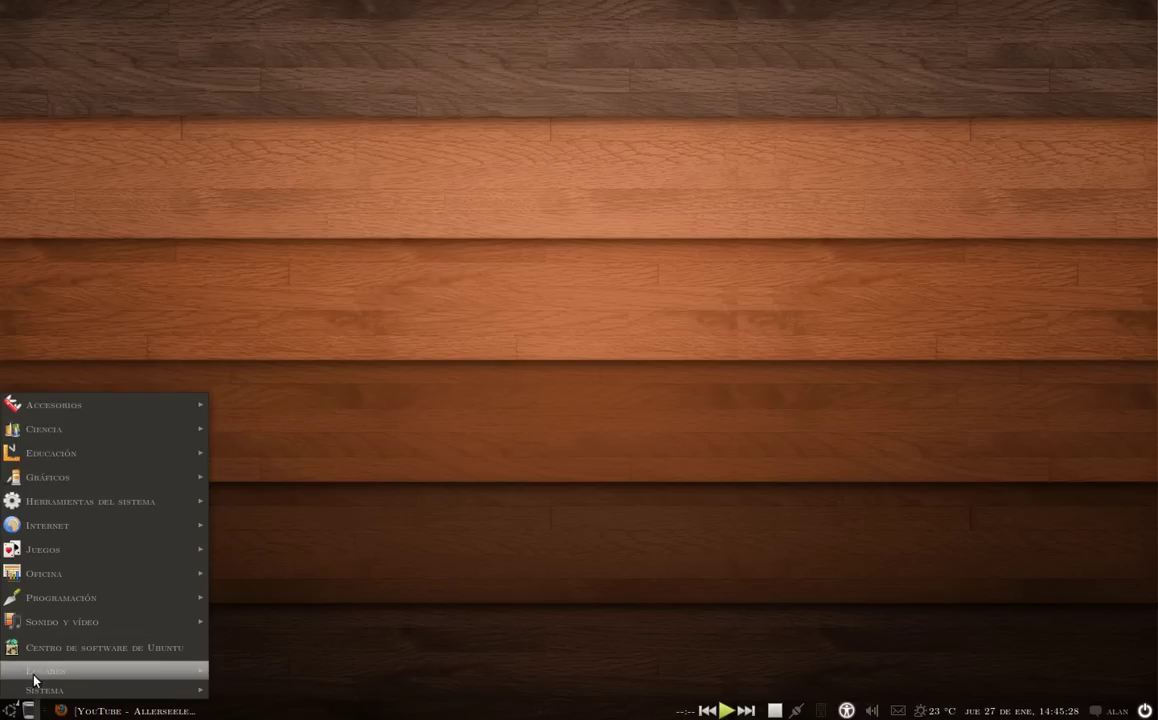
mouse_move(80, 676)
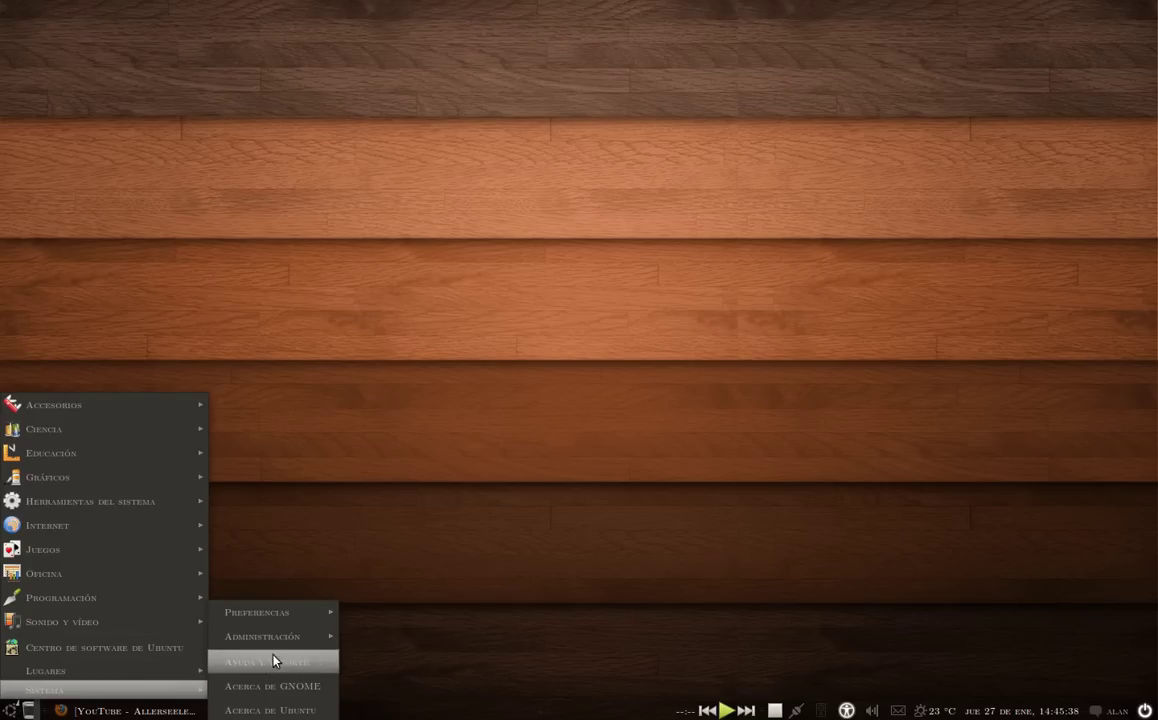
mouse_move(277, 645)
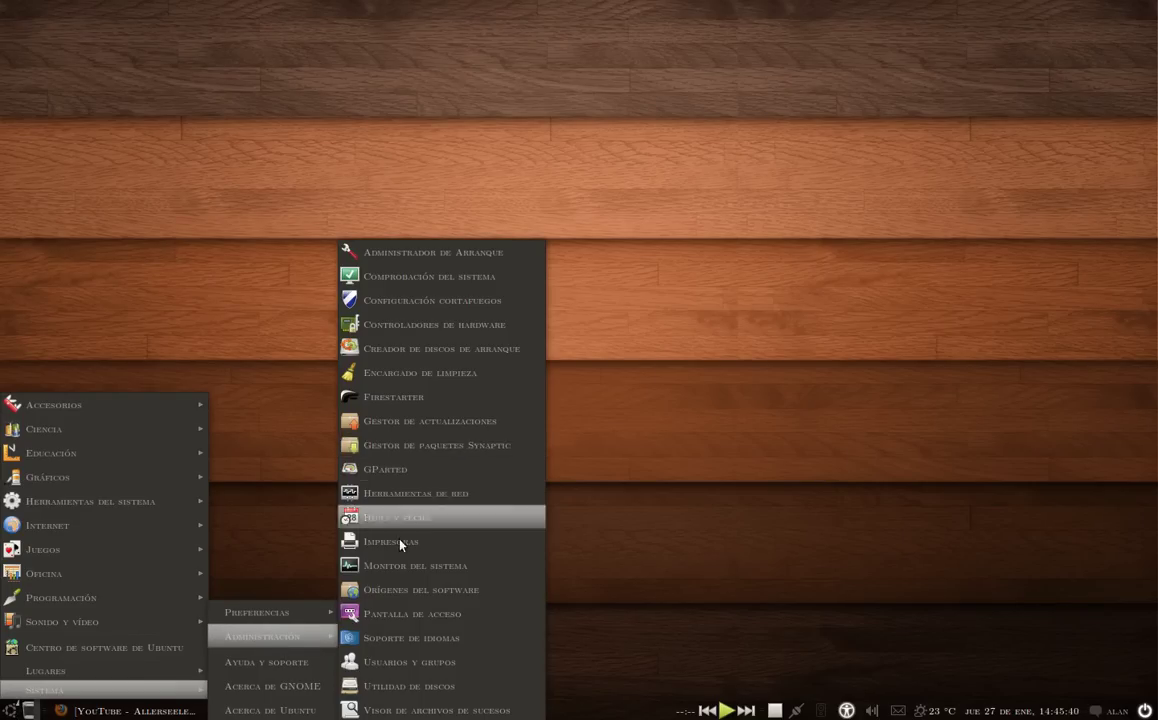
click(88, 651)
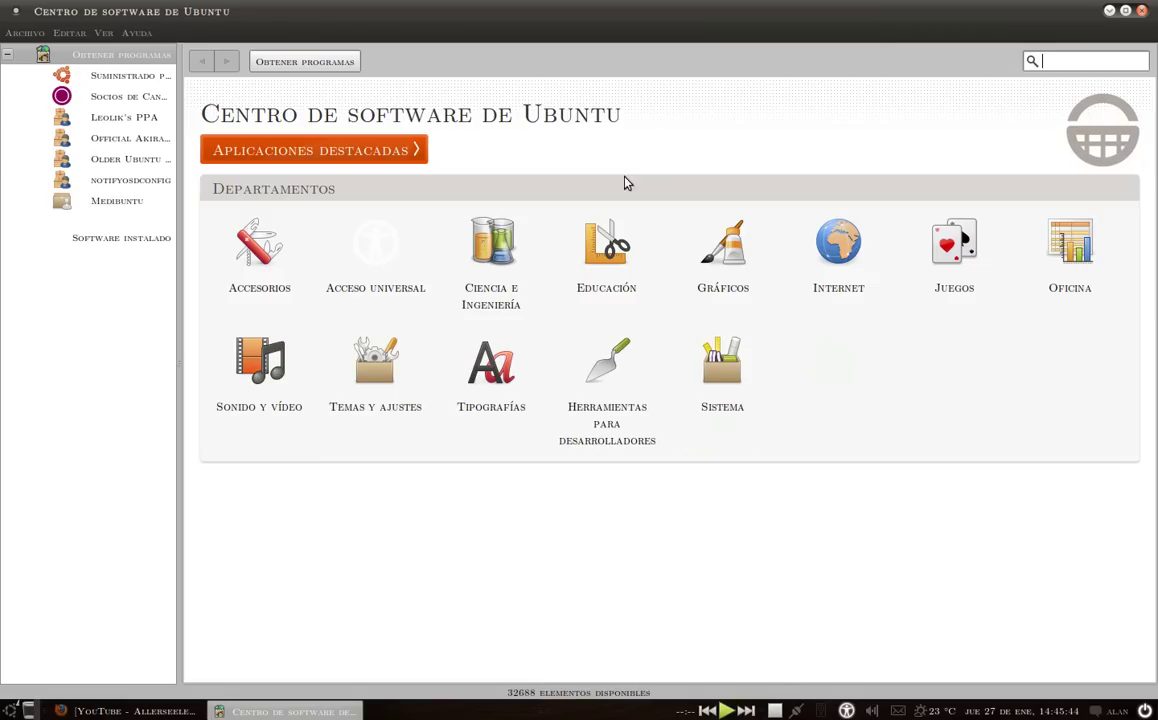
click(1046, 62)
click(221, 372)
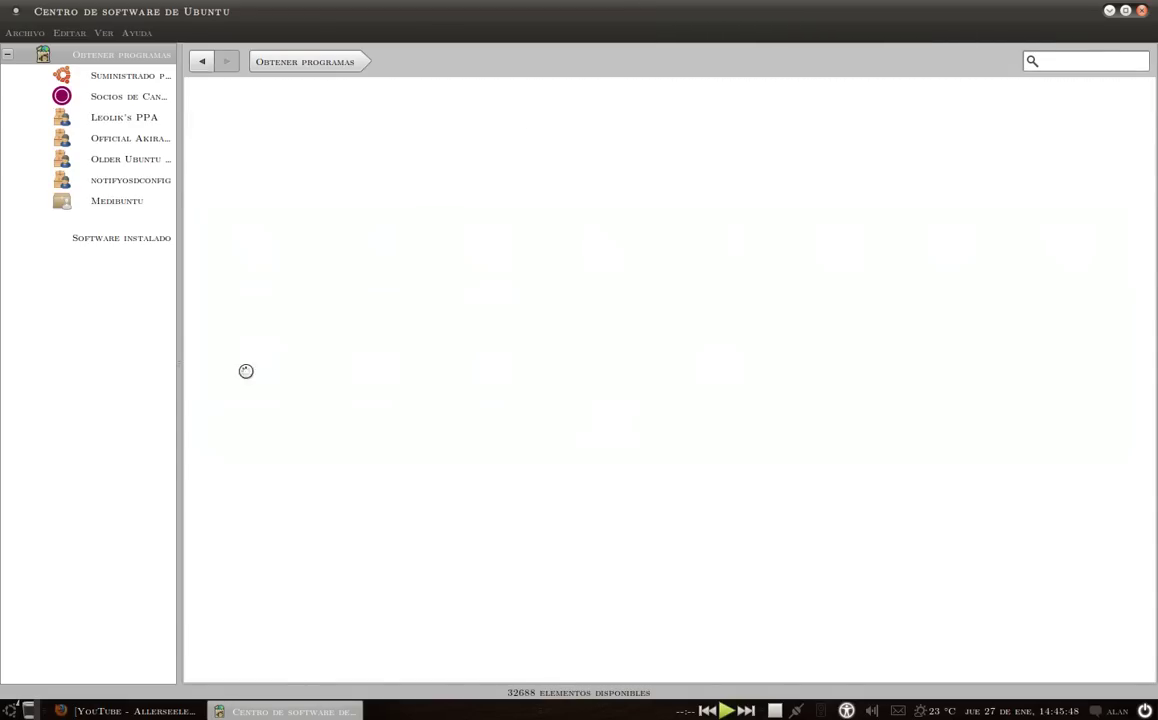
scroll(240, 432, down, 10)
scroll(237, 451, down, 3)
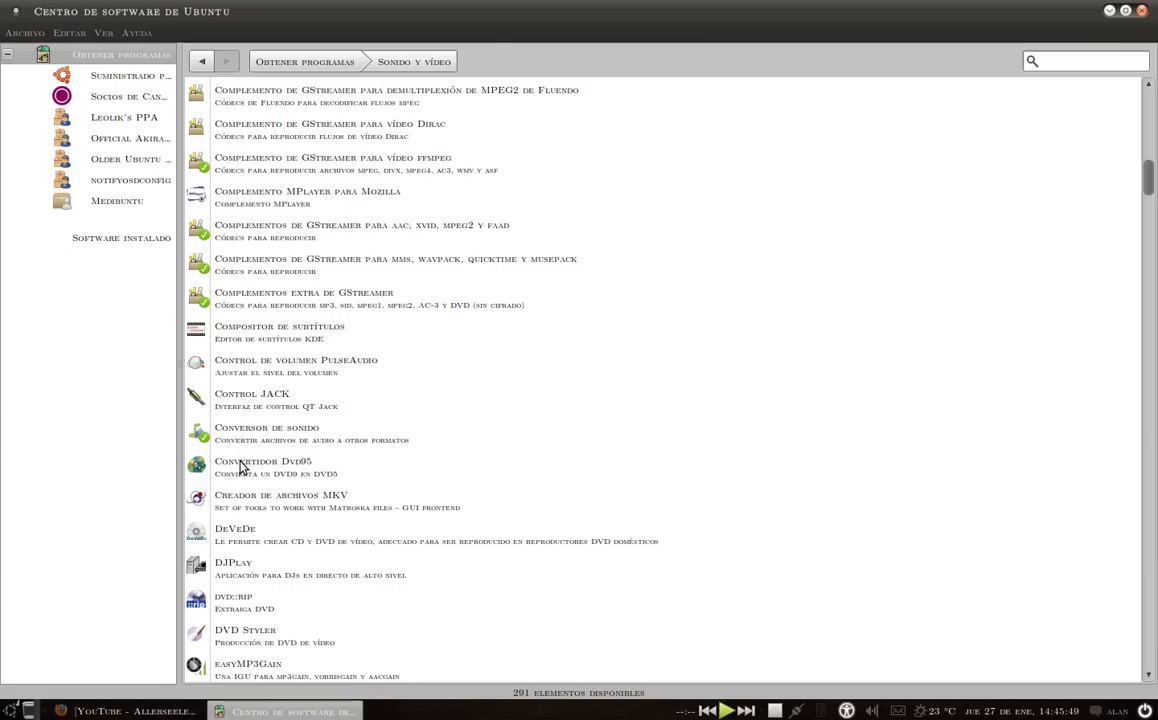
click(250, 440)
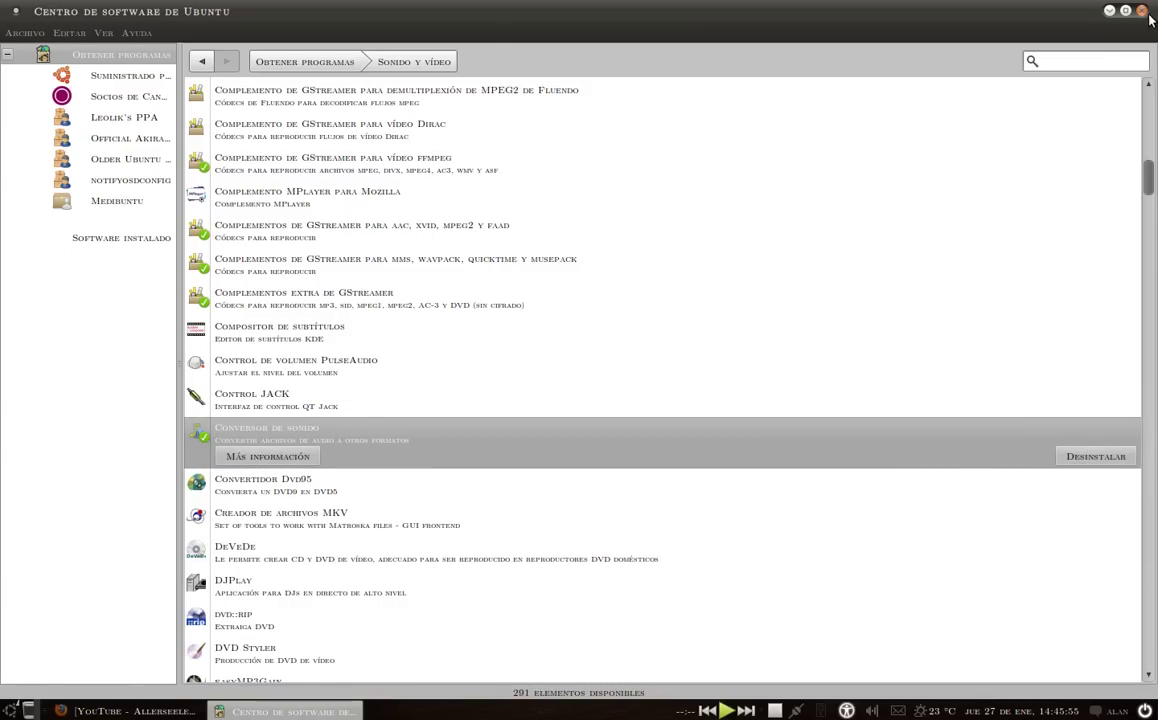
key(alt+F4)
Launch Conversor de sonido from the sound and video applications and minimize its window.
click(10, 710)
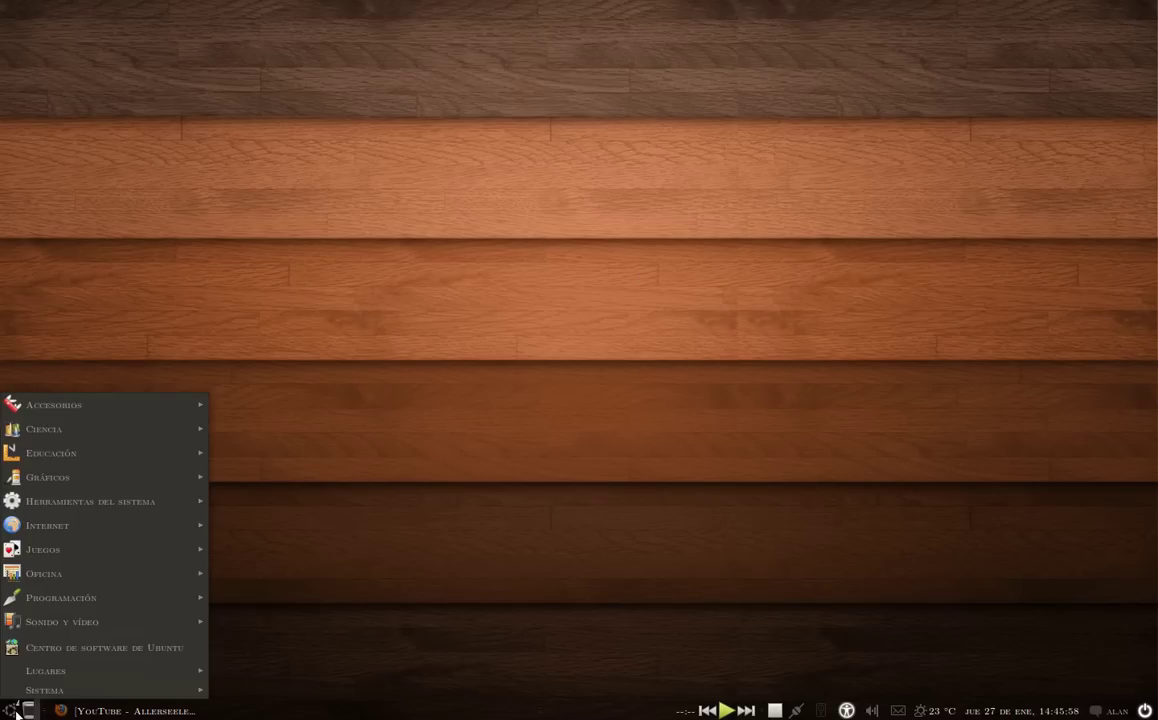
mouse_move(59, 630)
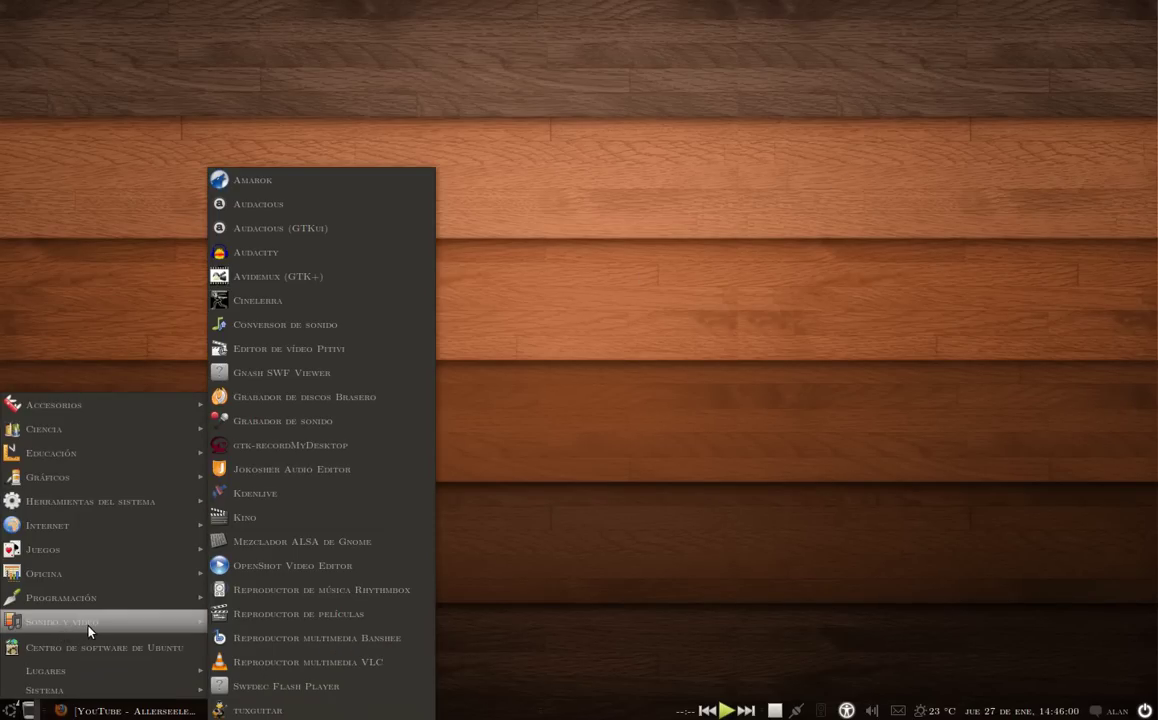
click(314, 326)
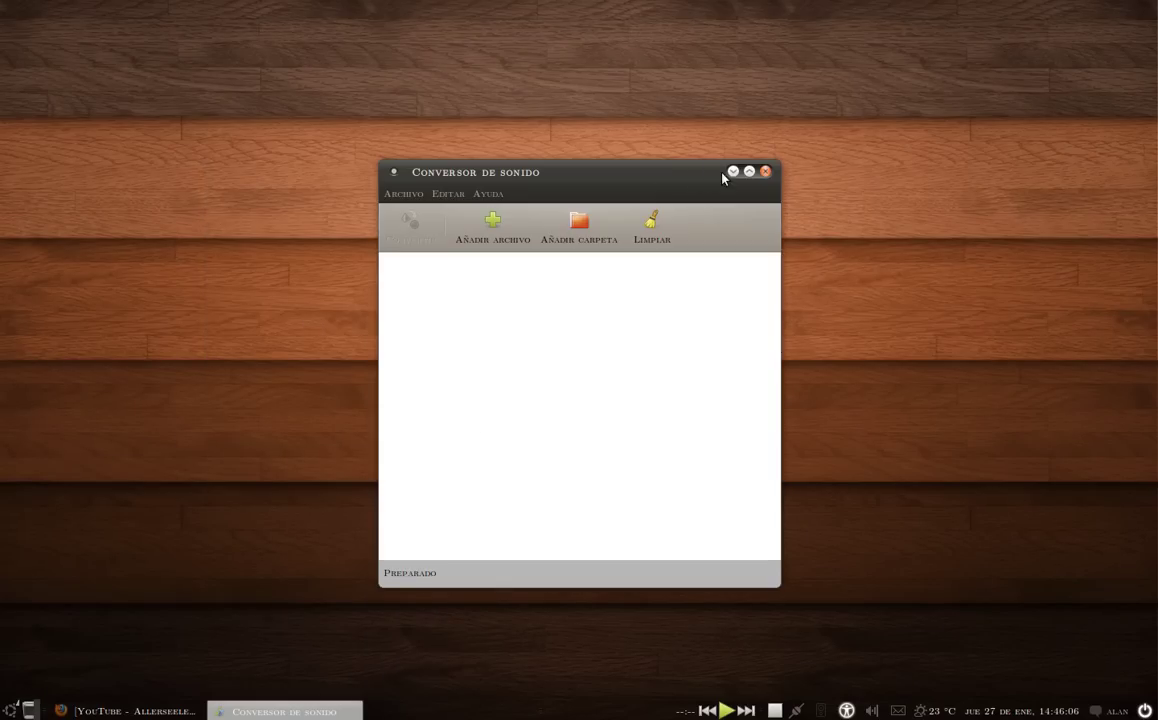
click(732, 172)
Switch to Firefox and look over the YouTube page of the video Allerseelen - Kamerad.
click(130, 710)
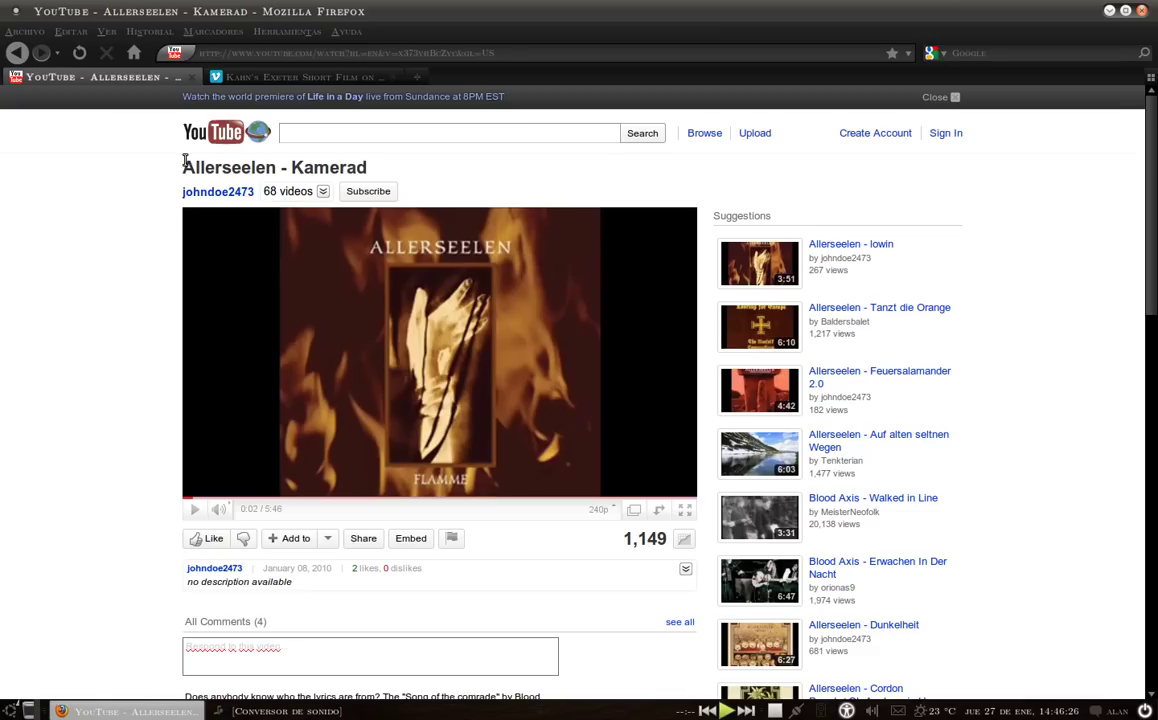
scroll(110, 465, down, 4)
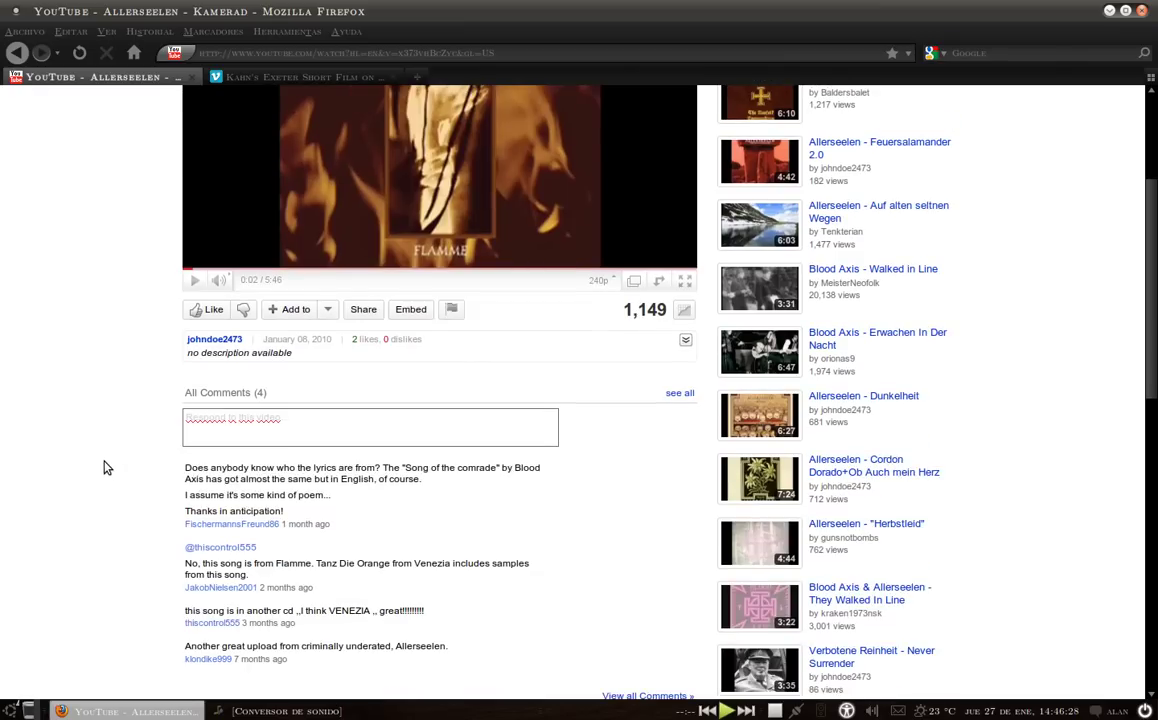
scroll(107, 467, up, 4)
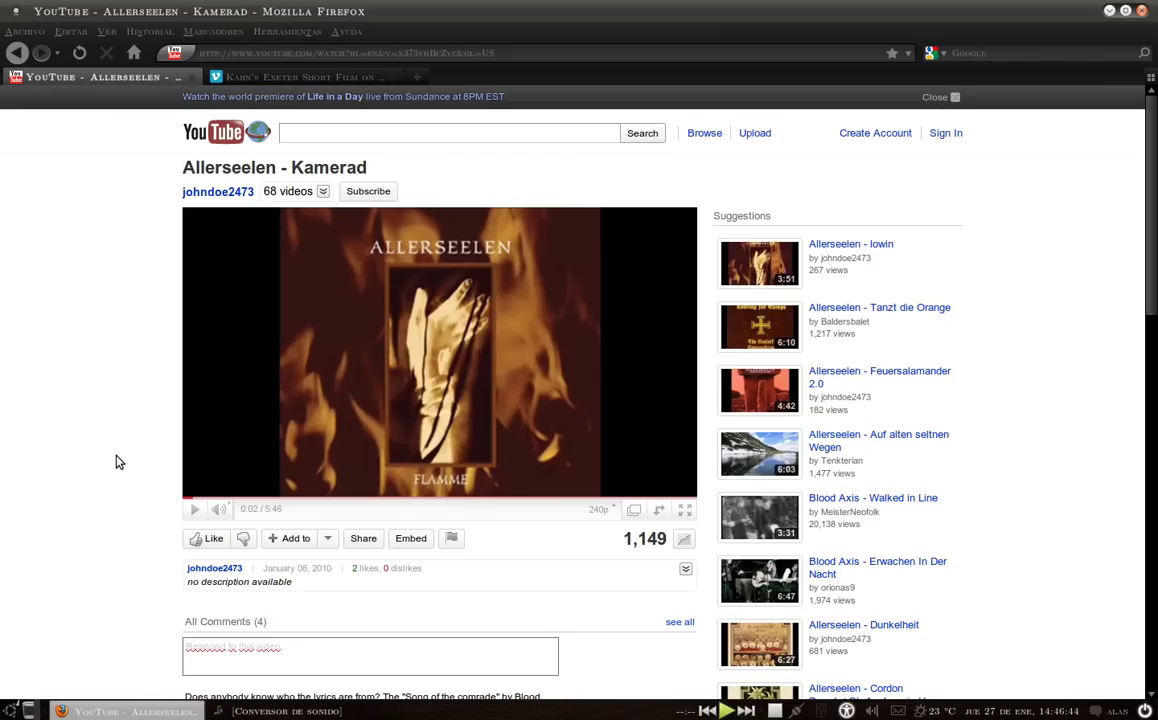
scroll(168, 395, down, 2)
scroll(171, 402, up, 2)
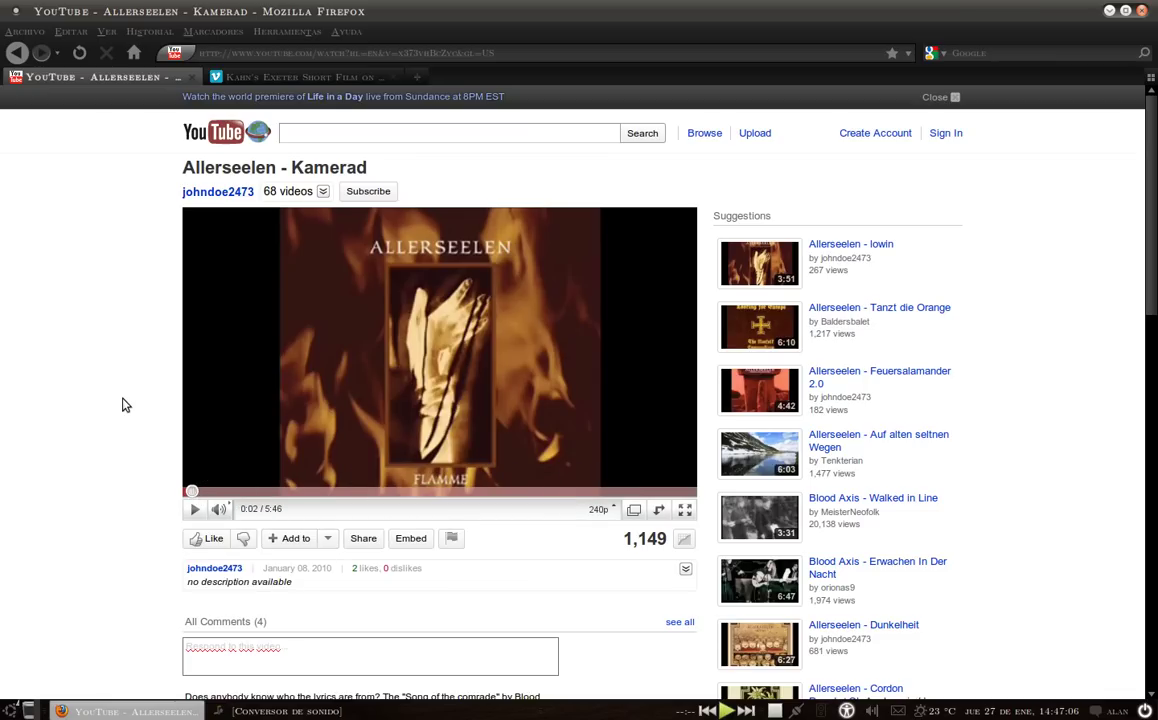
Open the tmp folder of the root file system in the file manager, starting from Equipo.
click(10, 711)
mouse_move(52, 673)
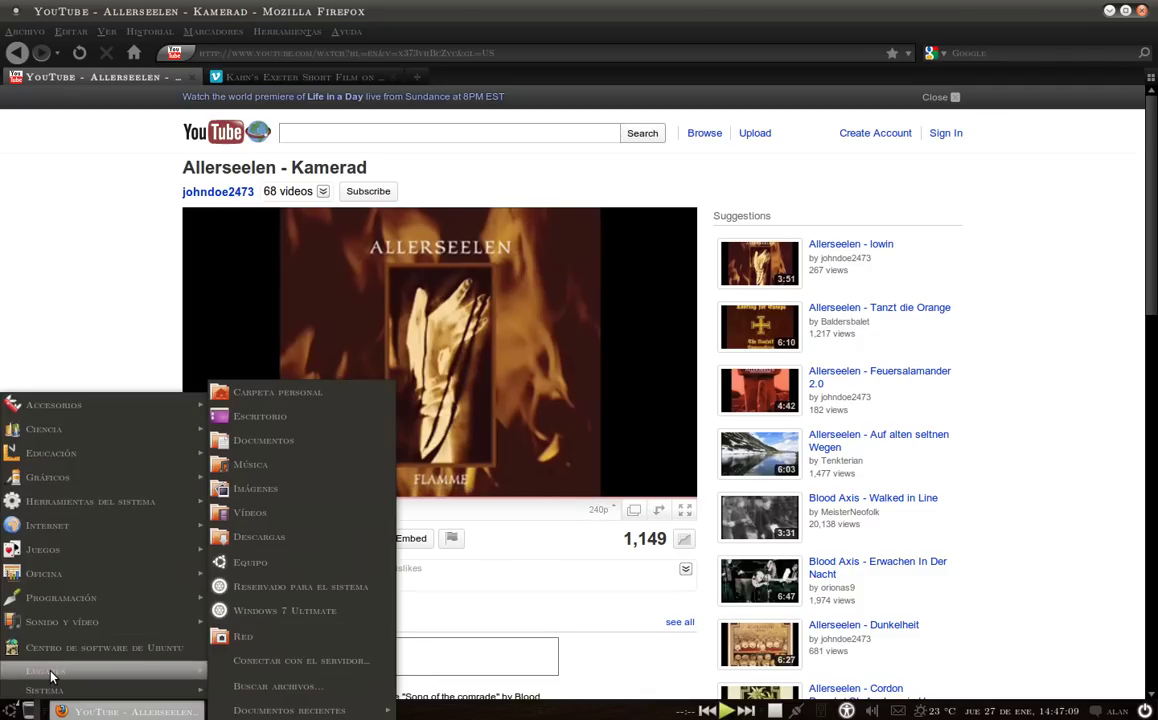
click(250, 562)
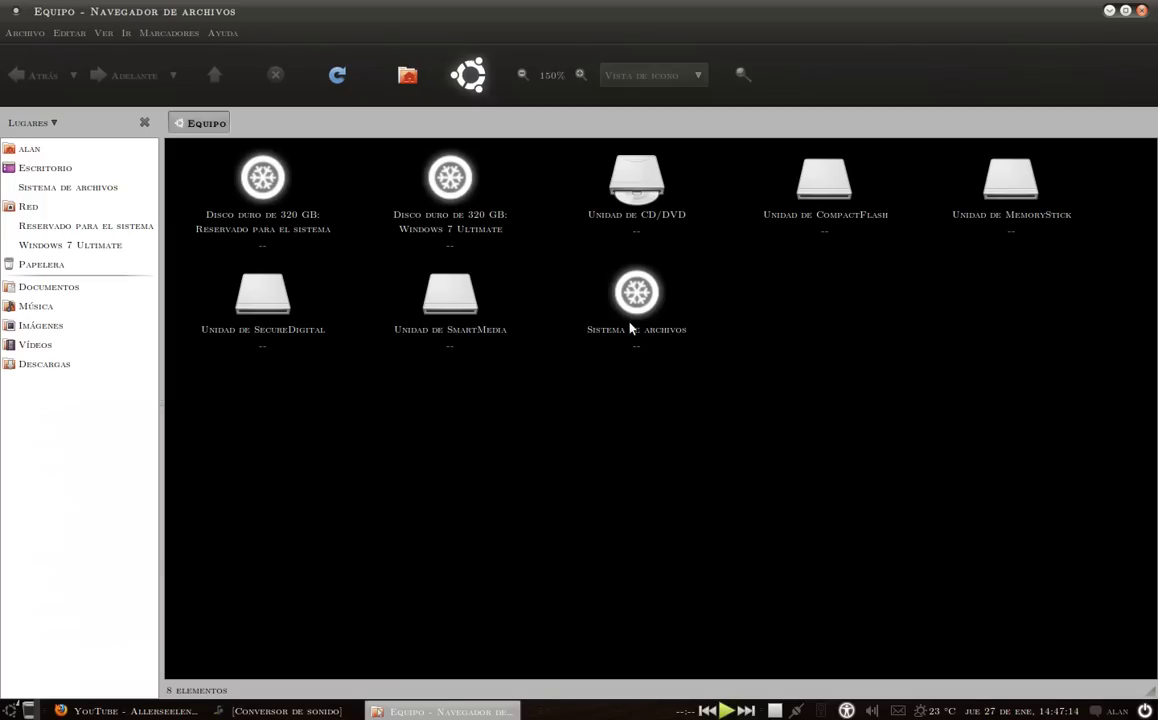
double_click(630, 332)
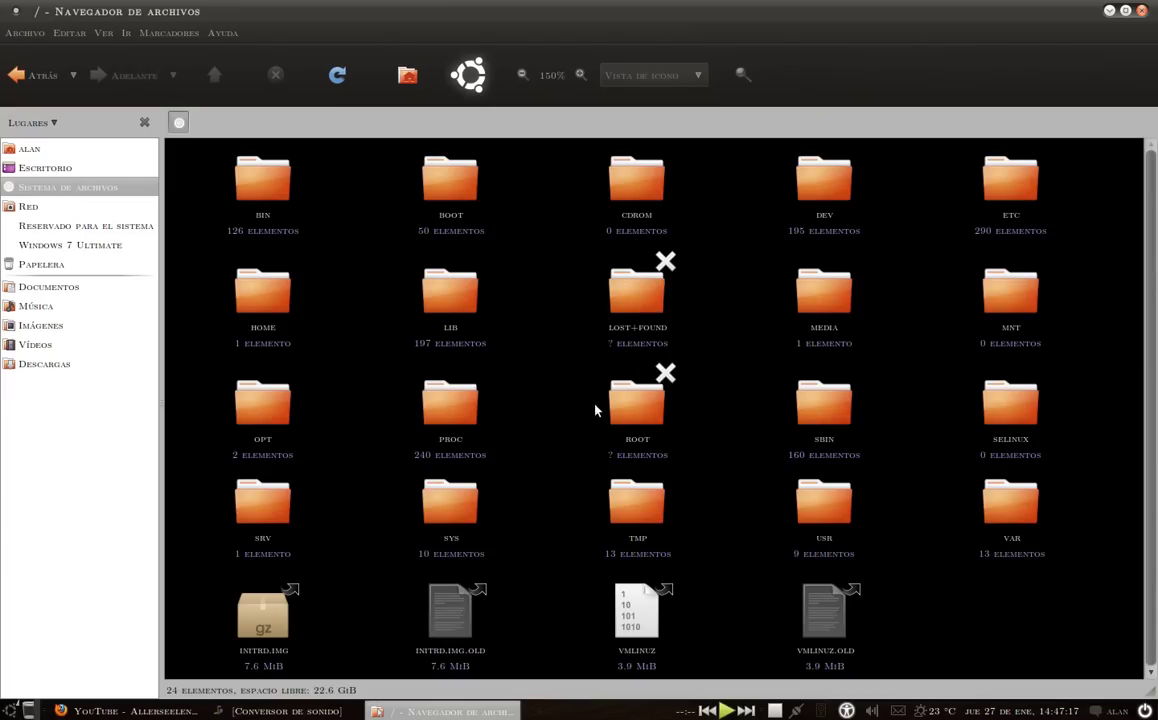
double_click(645, 518)
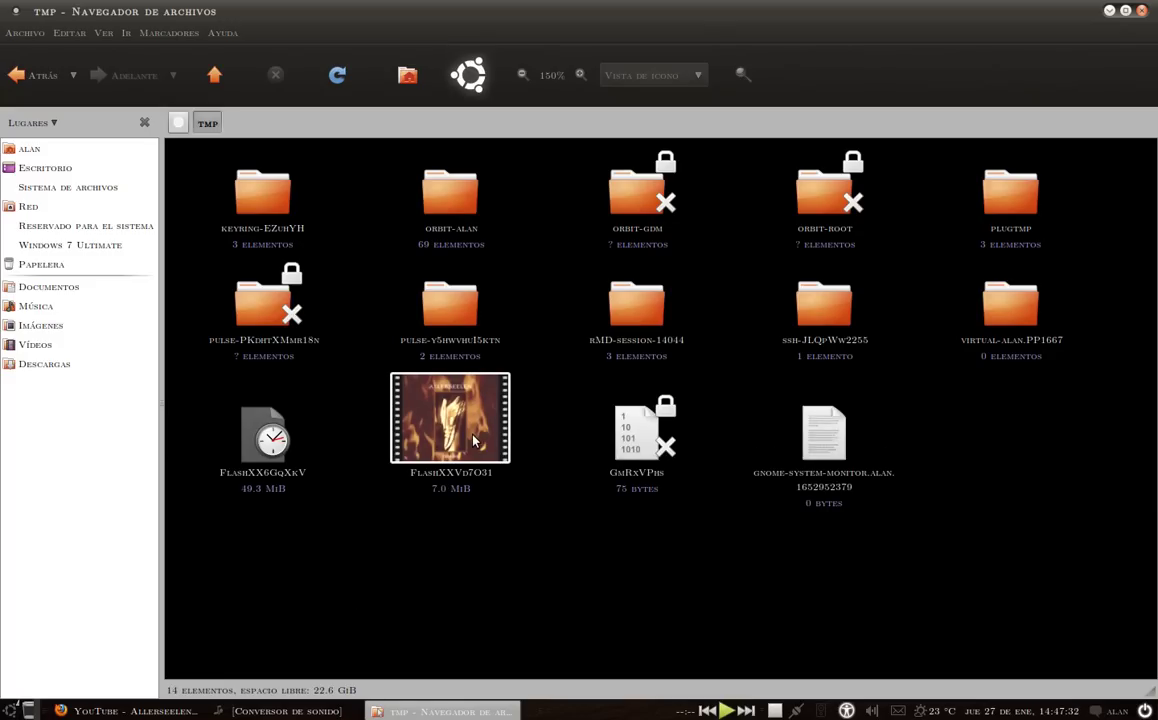
Copy the Flash video file FlashXXVd7O31 from tmp to the desktop and minimize the file manager and browser windows.
right_click(449, 414)
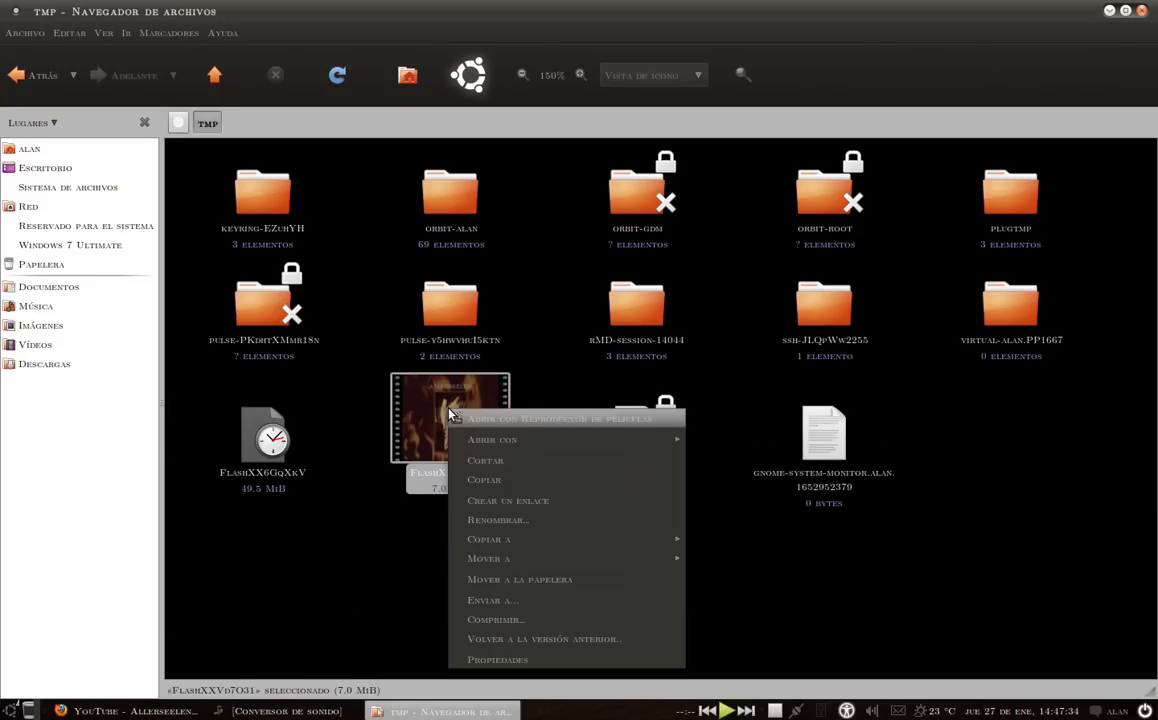
mouse_move(507, 539)
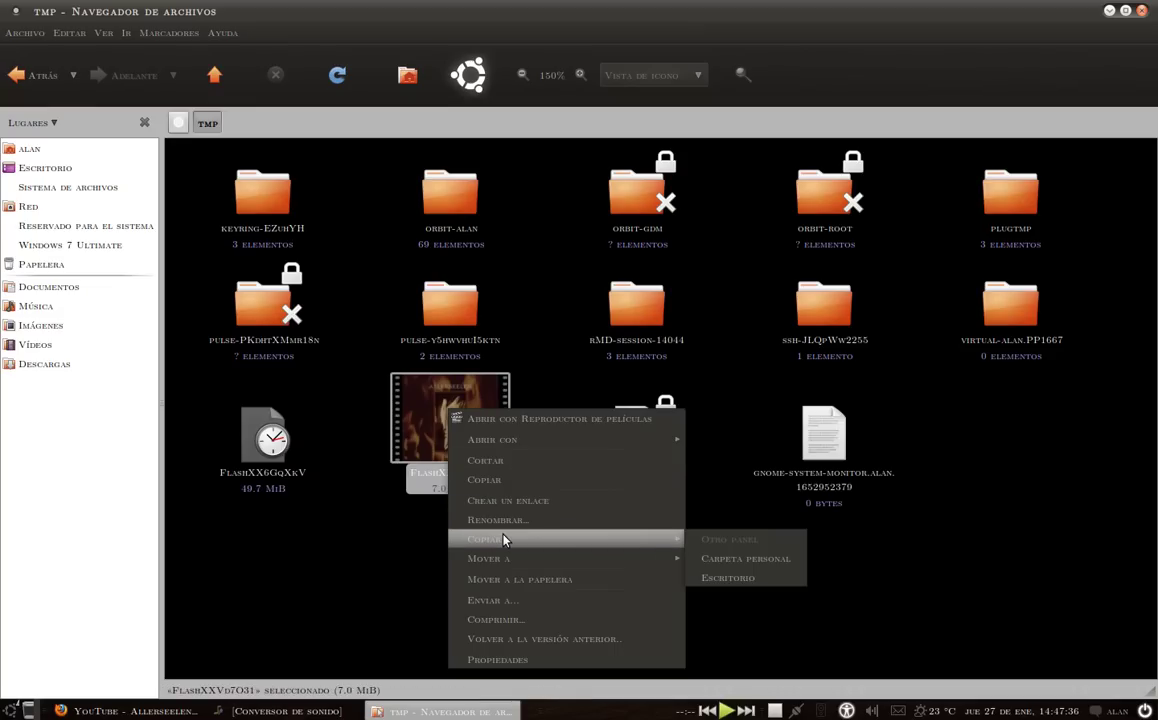
click(724, 575)
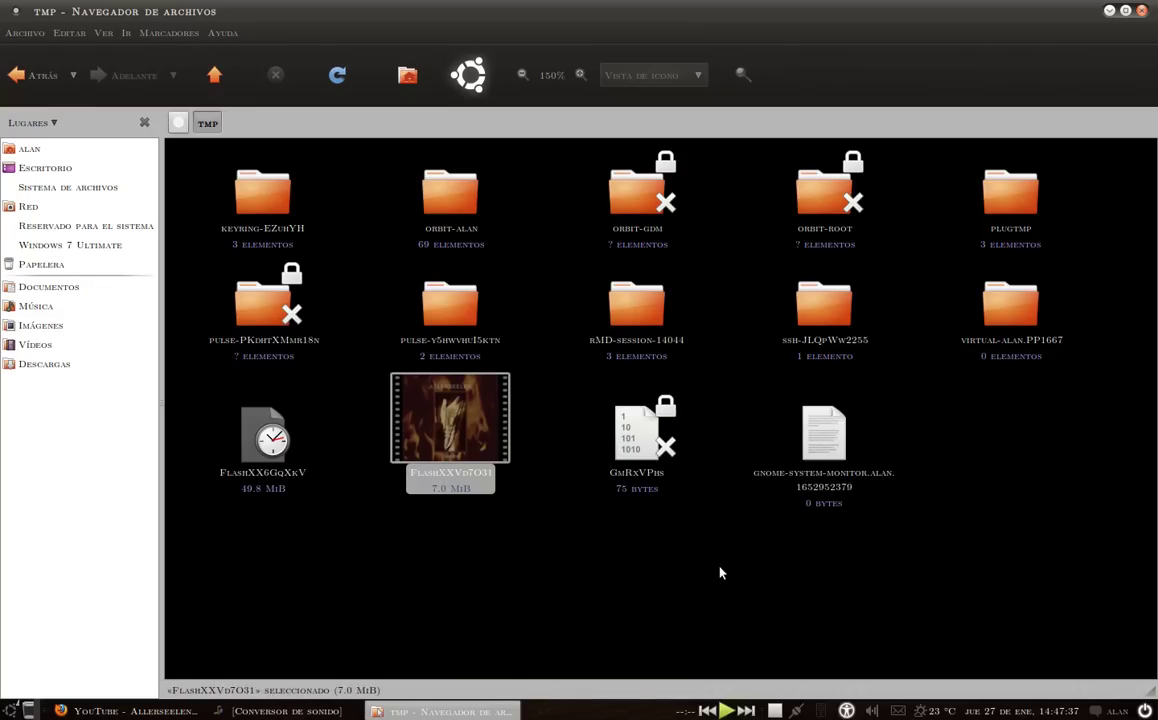
click(524, 573)
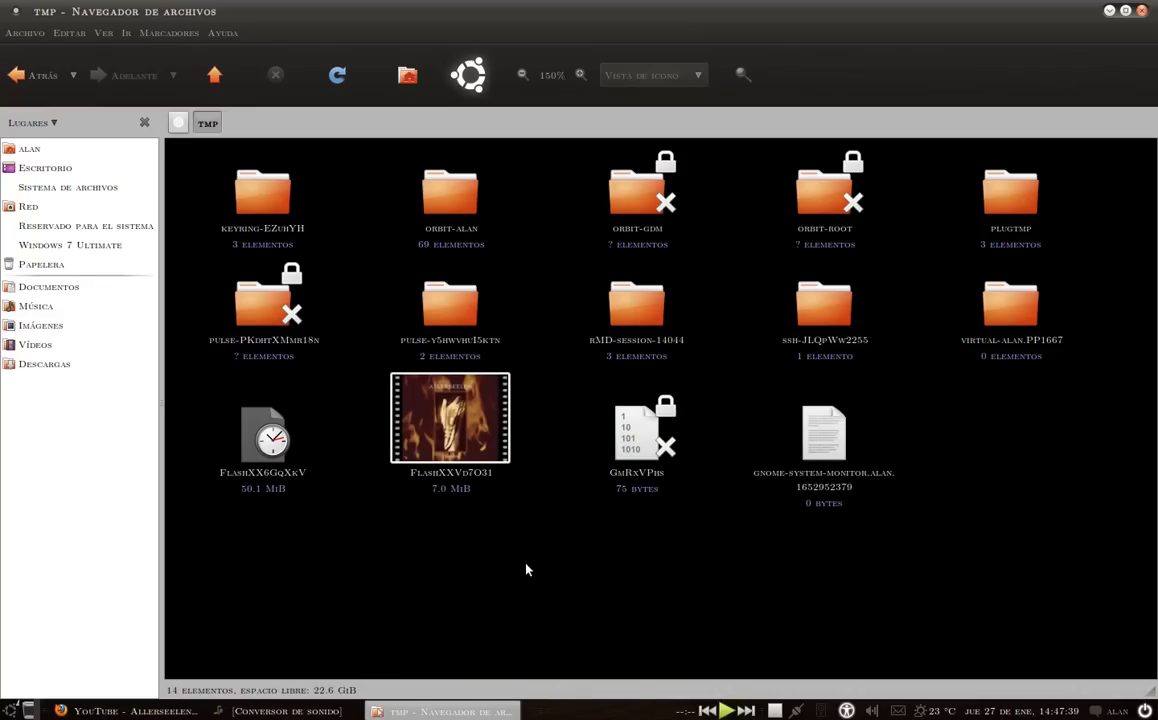
click(1109, 10)
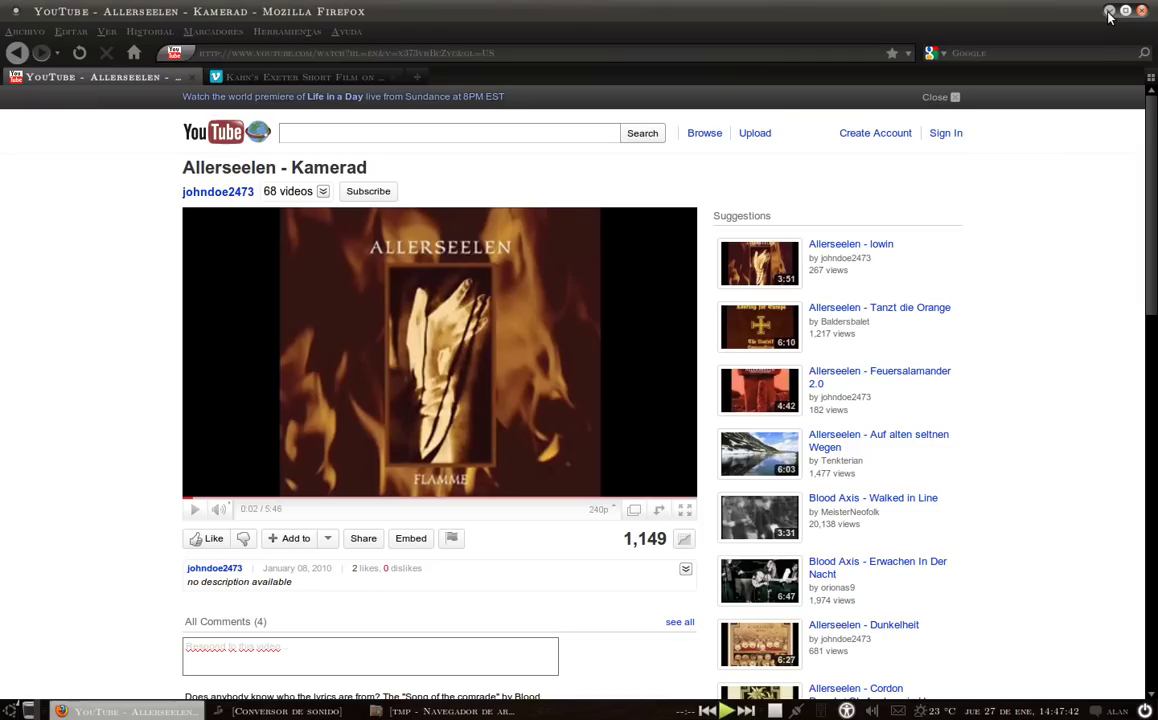
click(1109, 10)
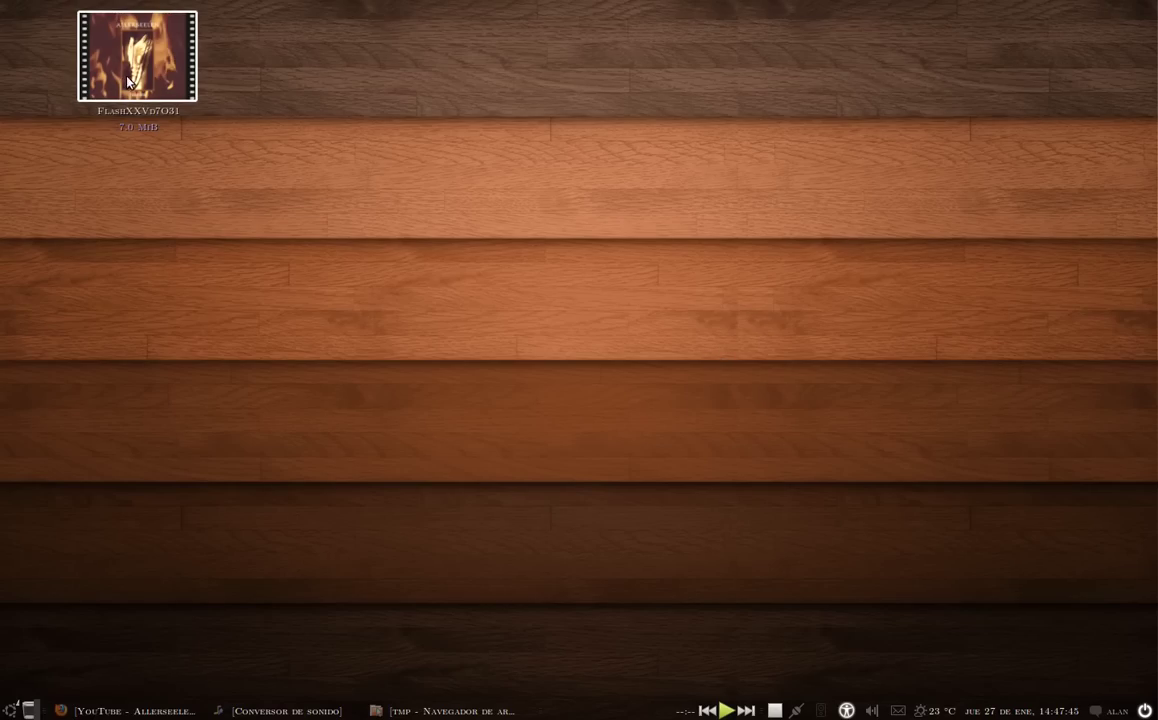
Restore Conversor de sonido and add the desktop file FlashXXVd7O31 to its conversion list.
click(285, 711)
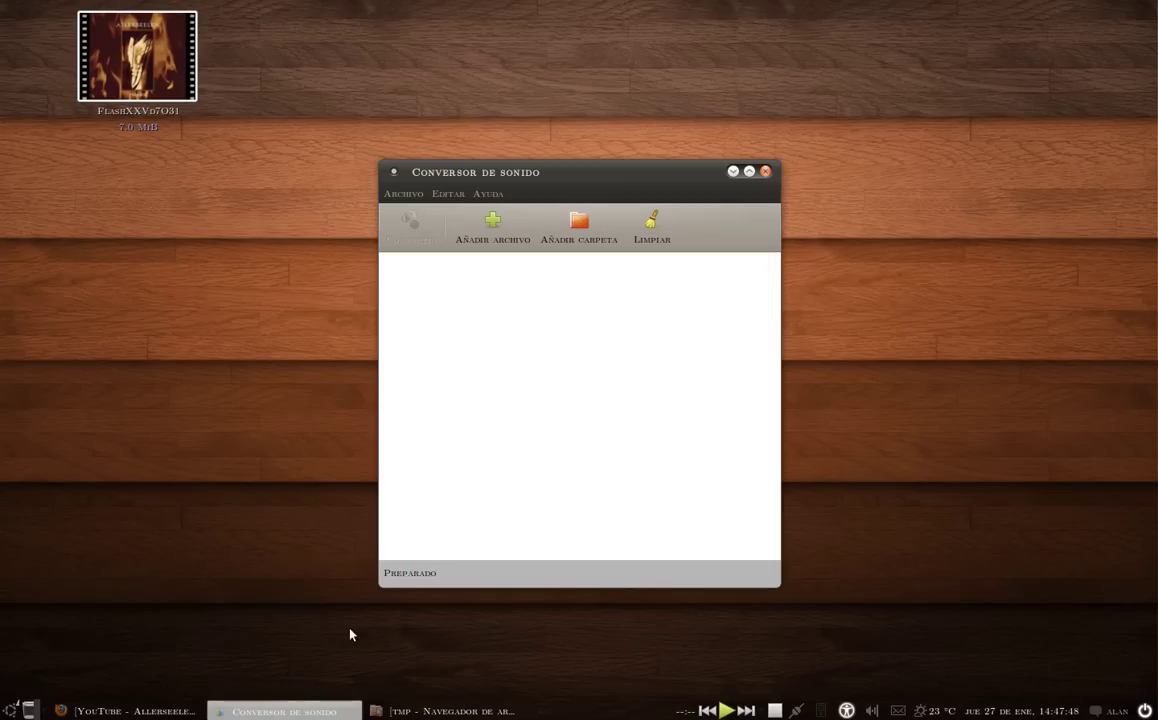
drag(150, 71, 526, 341)
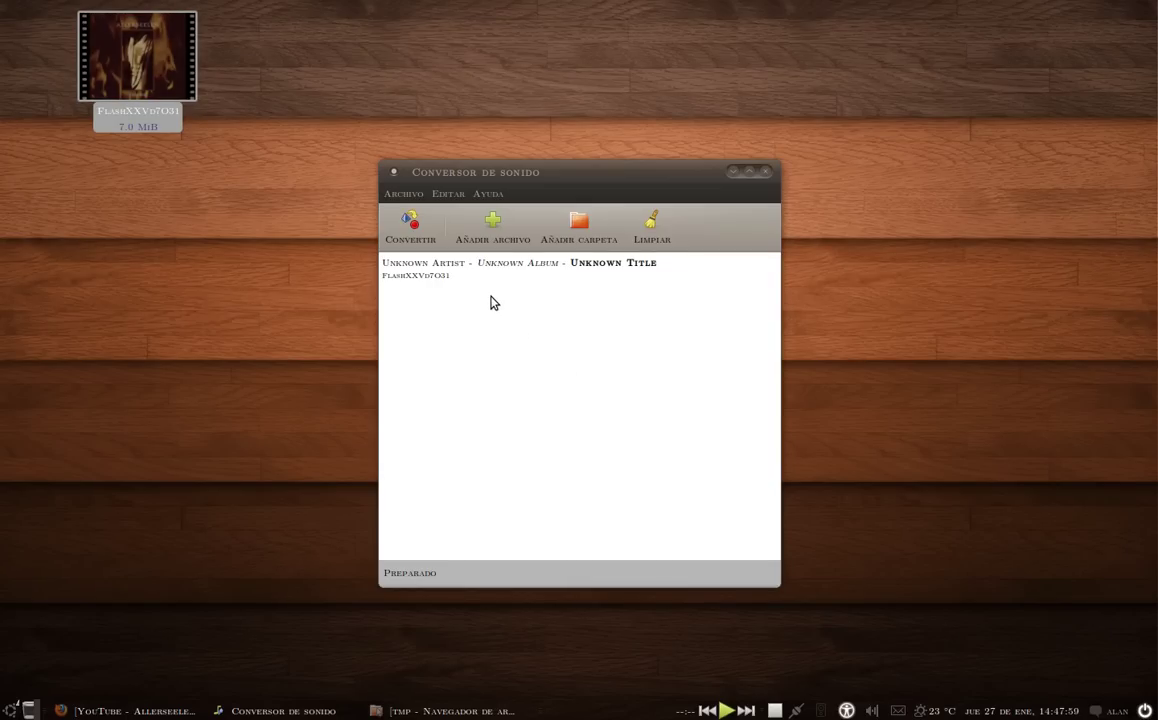
click(497, 346)
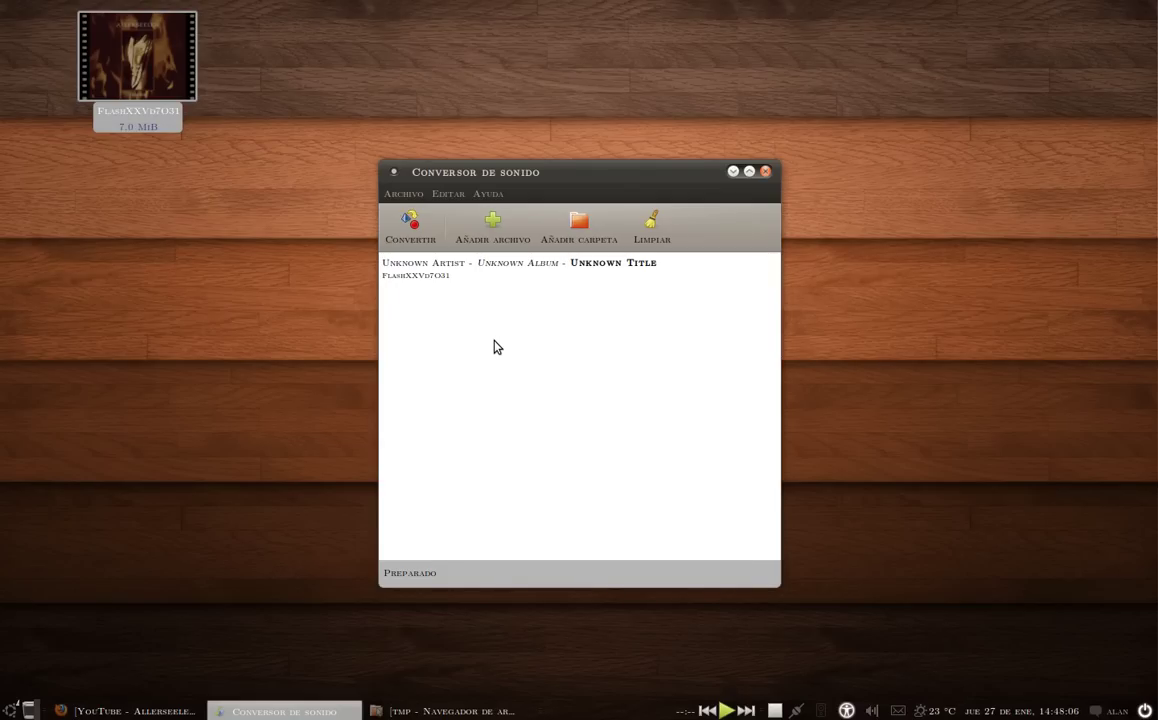
Open the converter's preferences and look at the output folder selection, cancelling it without choosing a folder.
click(449, 200)
click(463, 255)
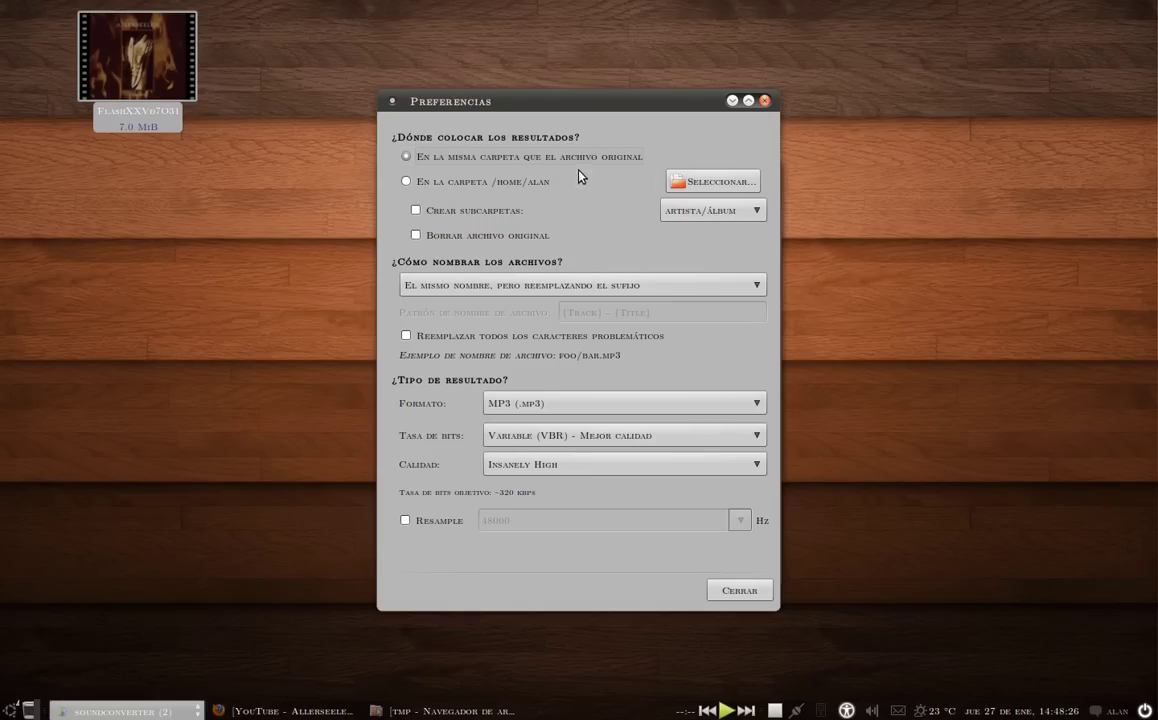
click(718, 182)
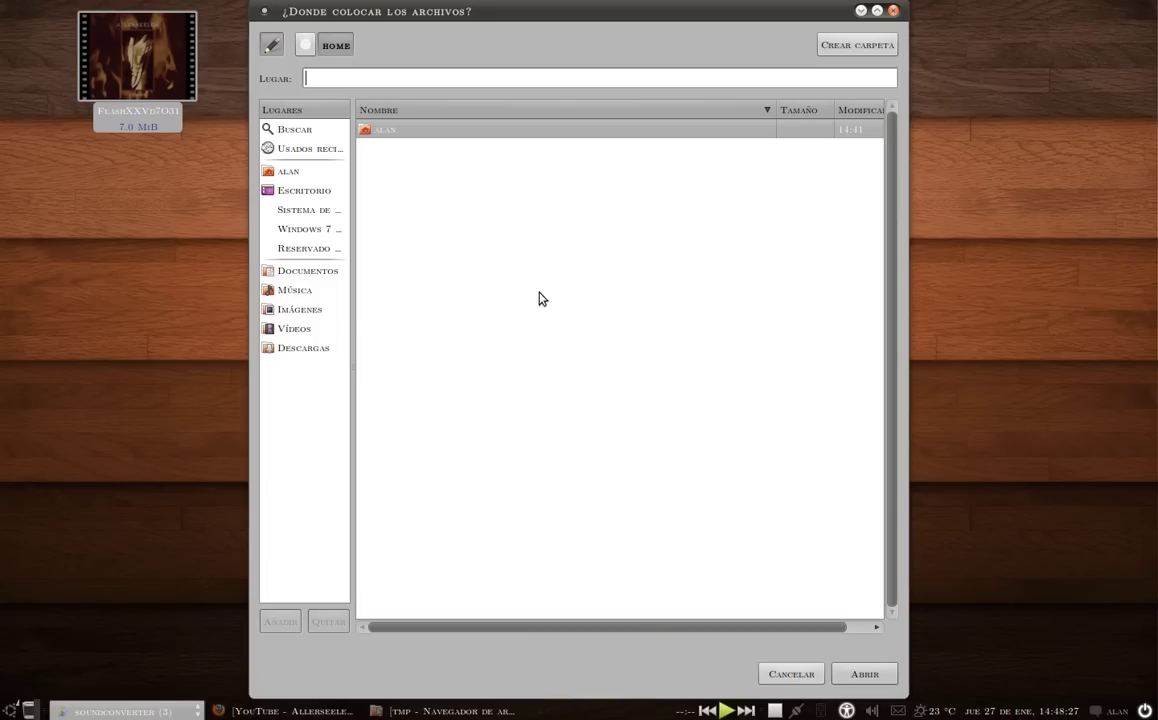
click(285, 271)
click(795, 675)
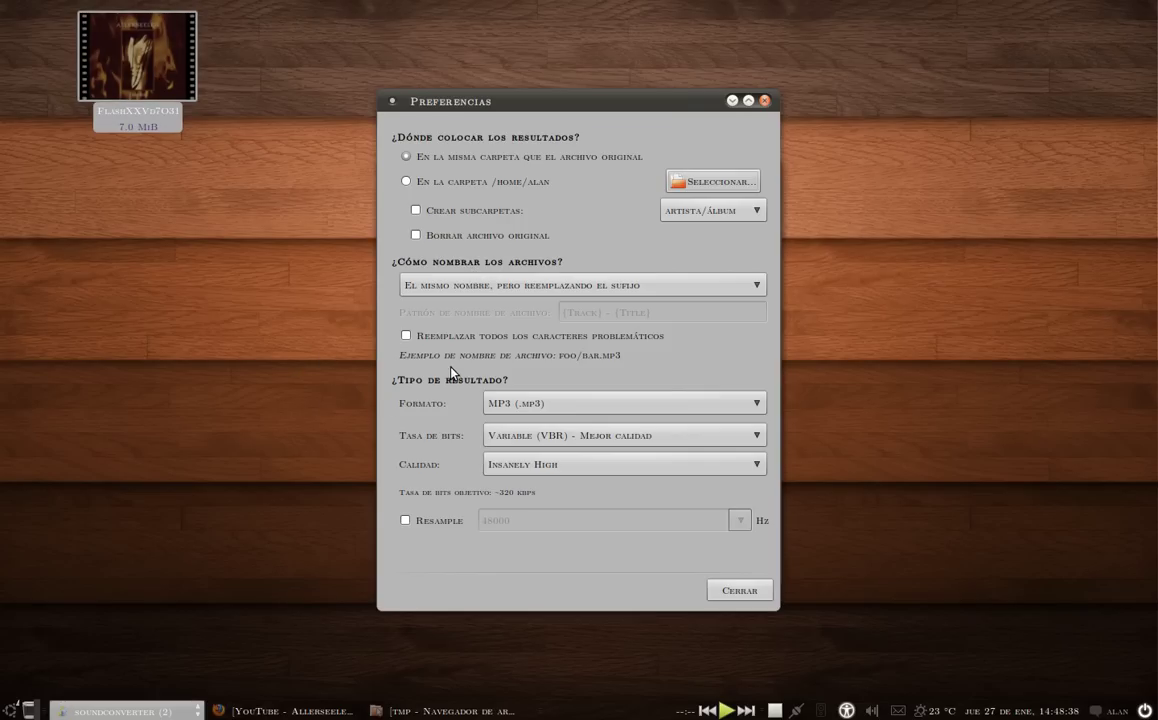
Choose MP3 (.mp3) as the output format and Variable (VBR) - Mejor calidad as the bit rate mode.
click(507, 410)
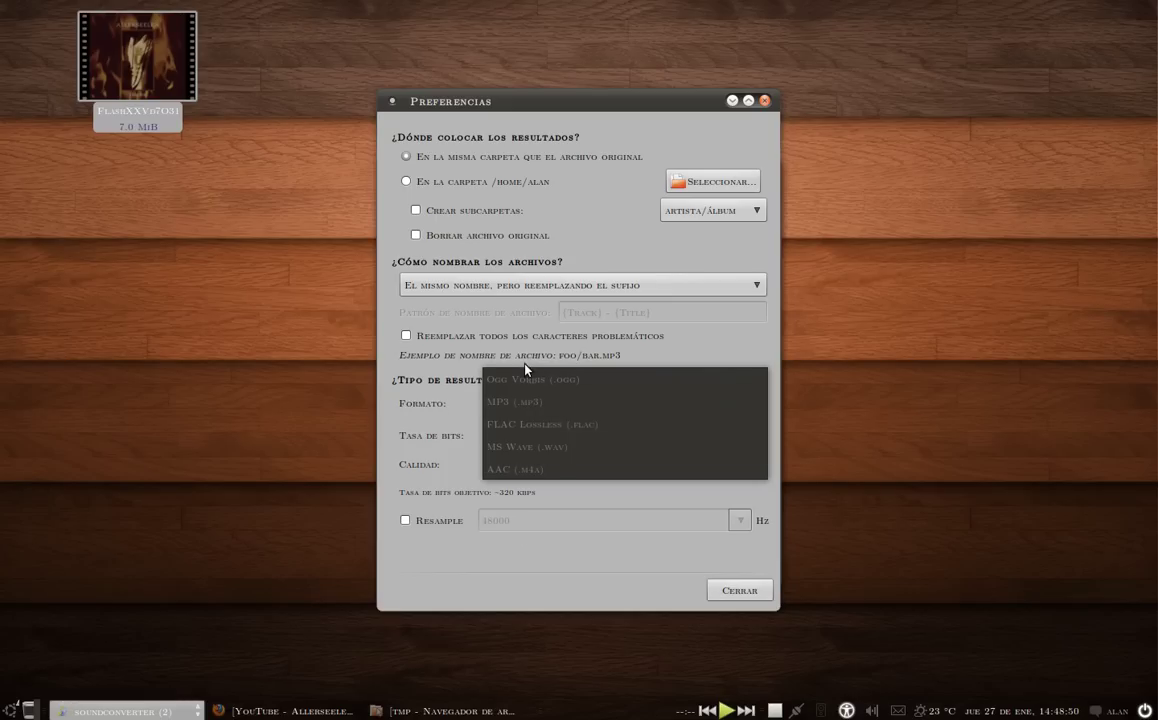
click(520, 403)
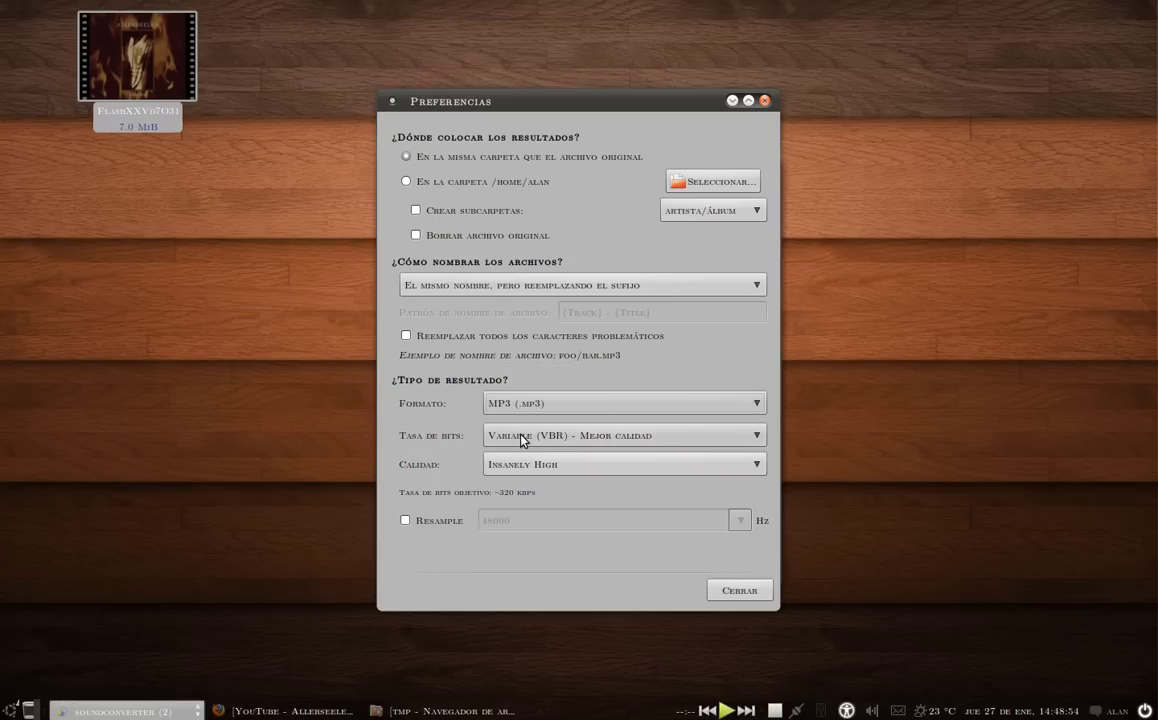
click(522, 439)
click(525, 437)
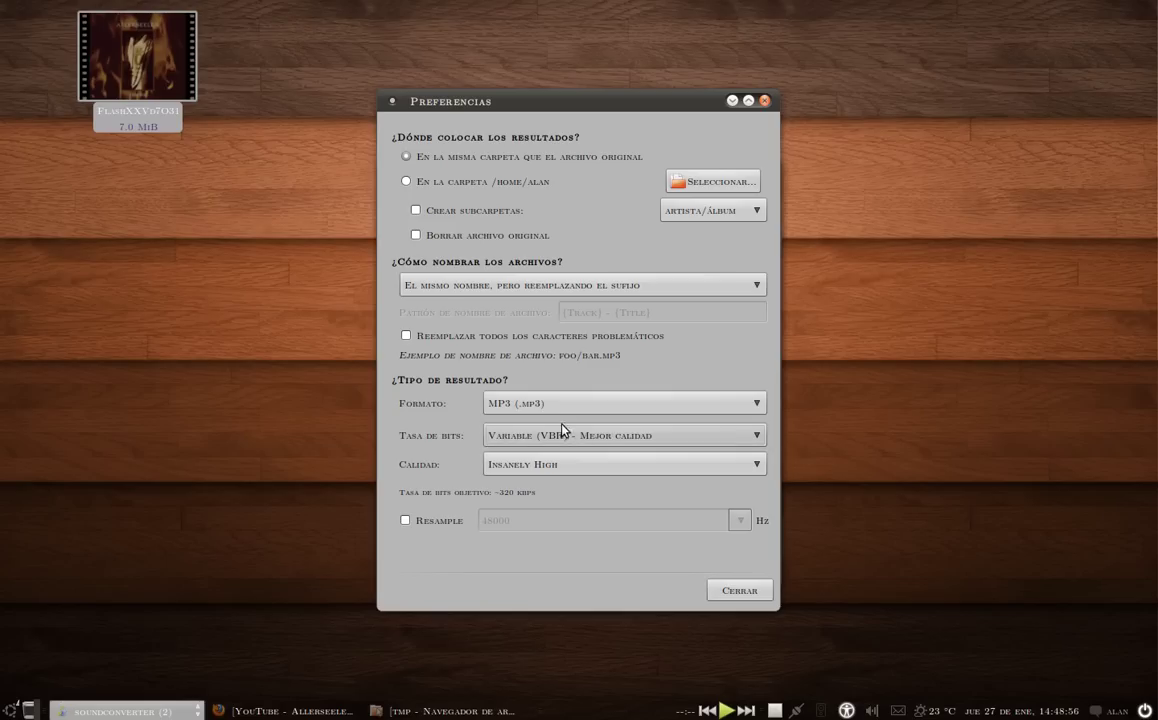
click(540, 435)
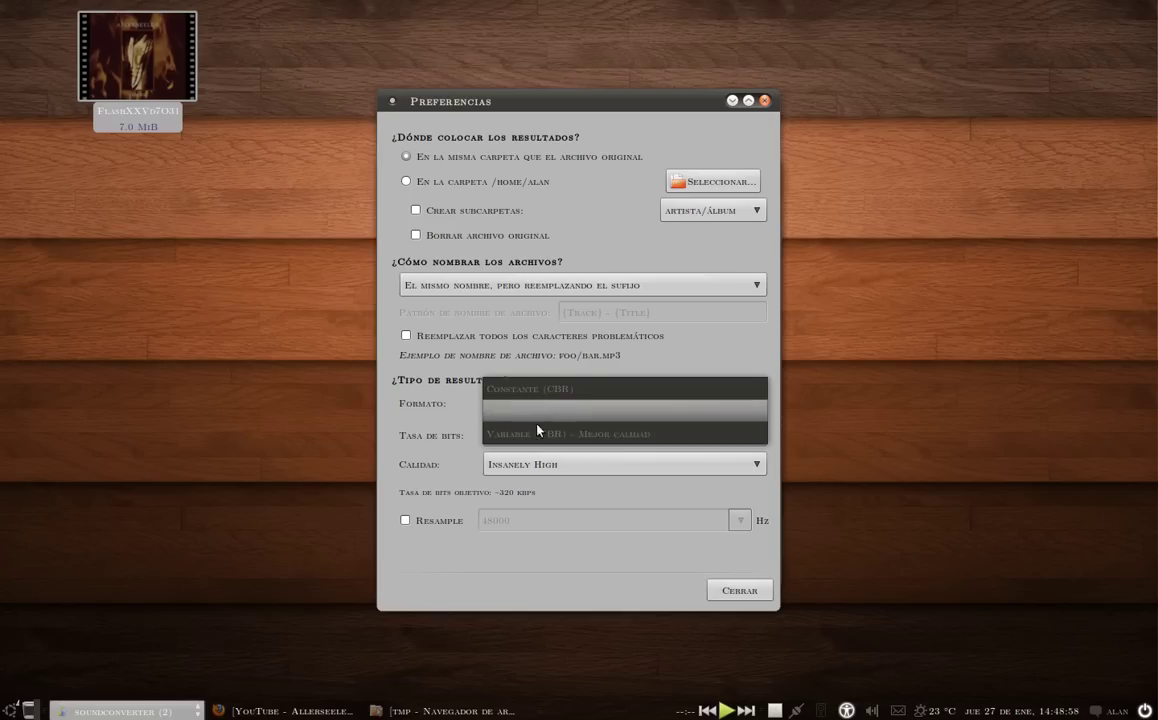
click(522, 437)
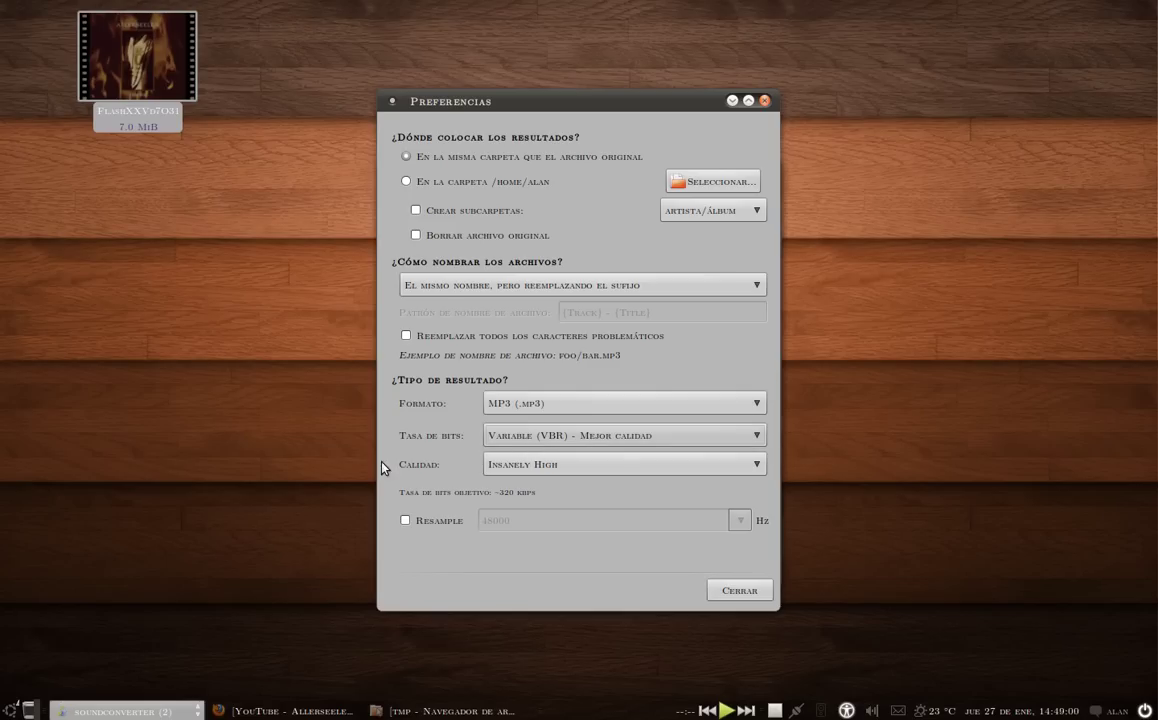
Set the output quality to Insanely High and close the converter's preferences.
click(547, 468)
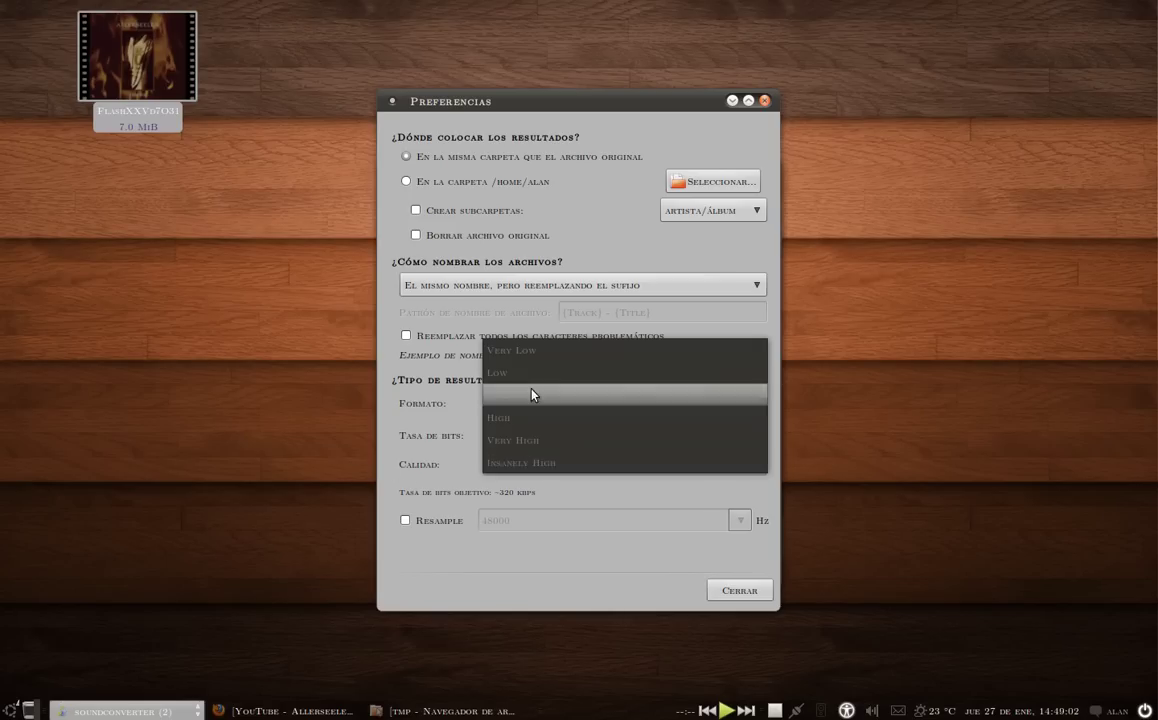
click(529, 470)
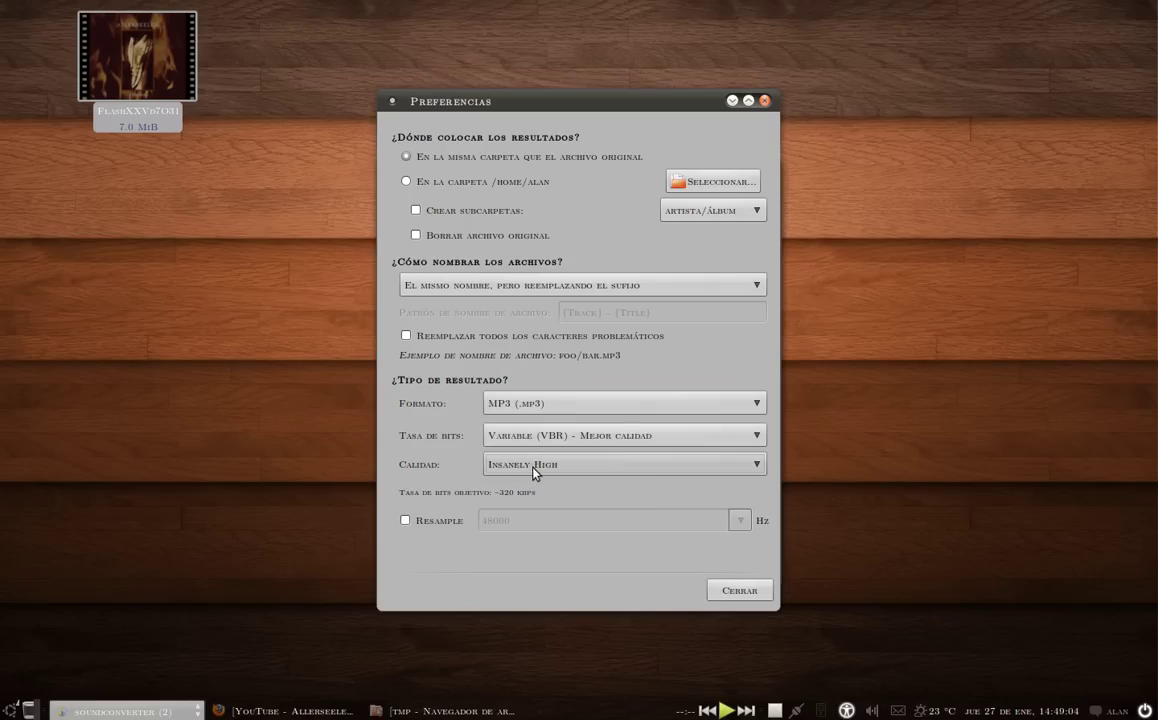
click(533, 468)
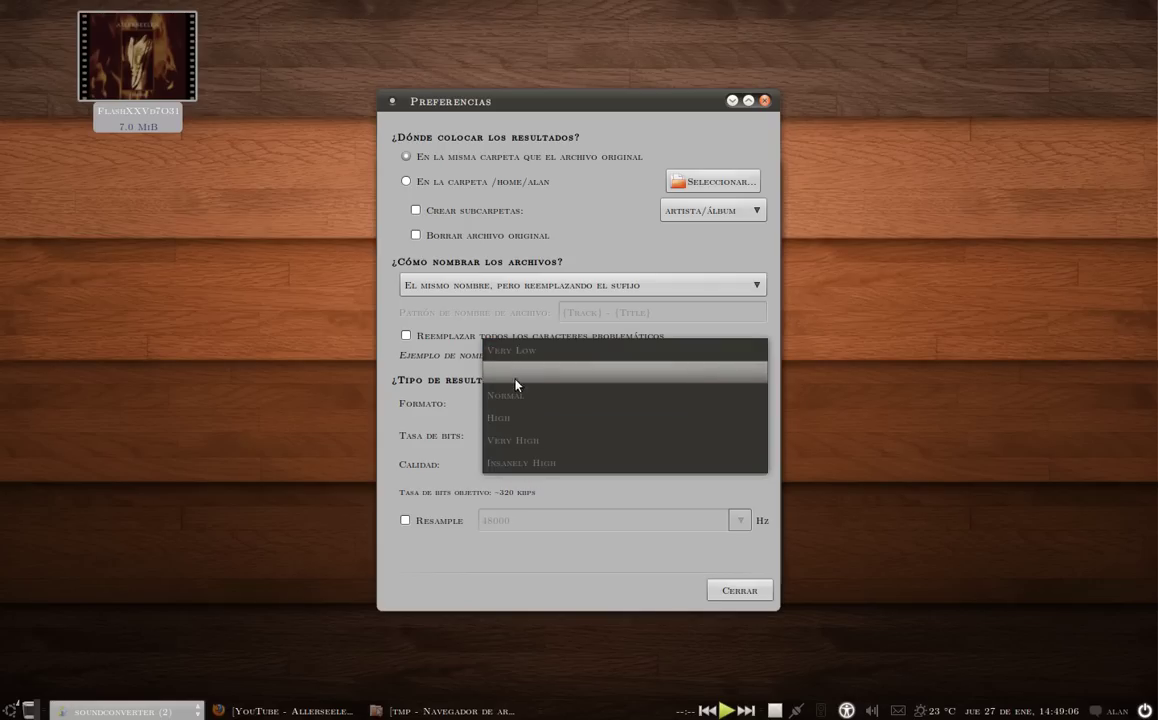
click(506, 463)
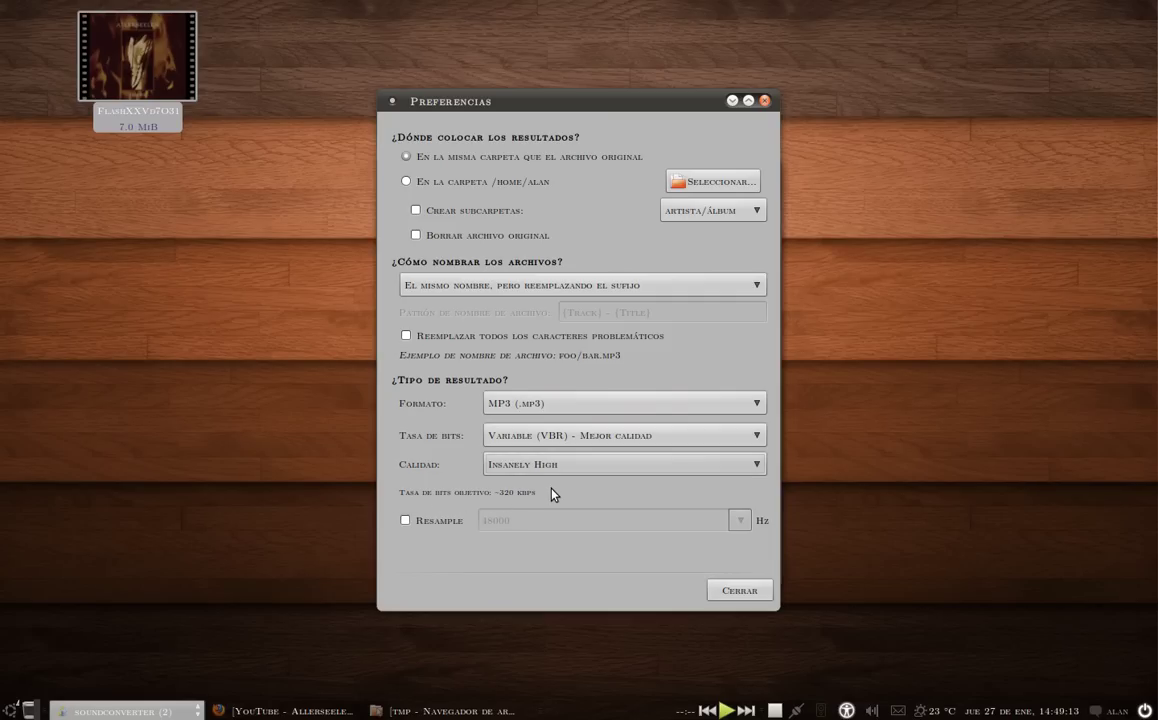
click(748, 595)
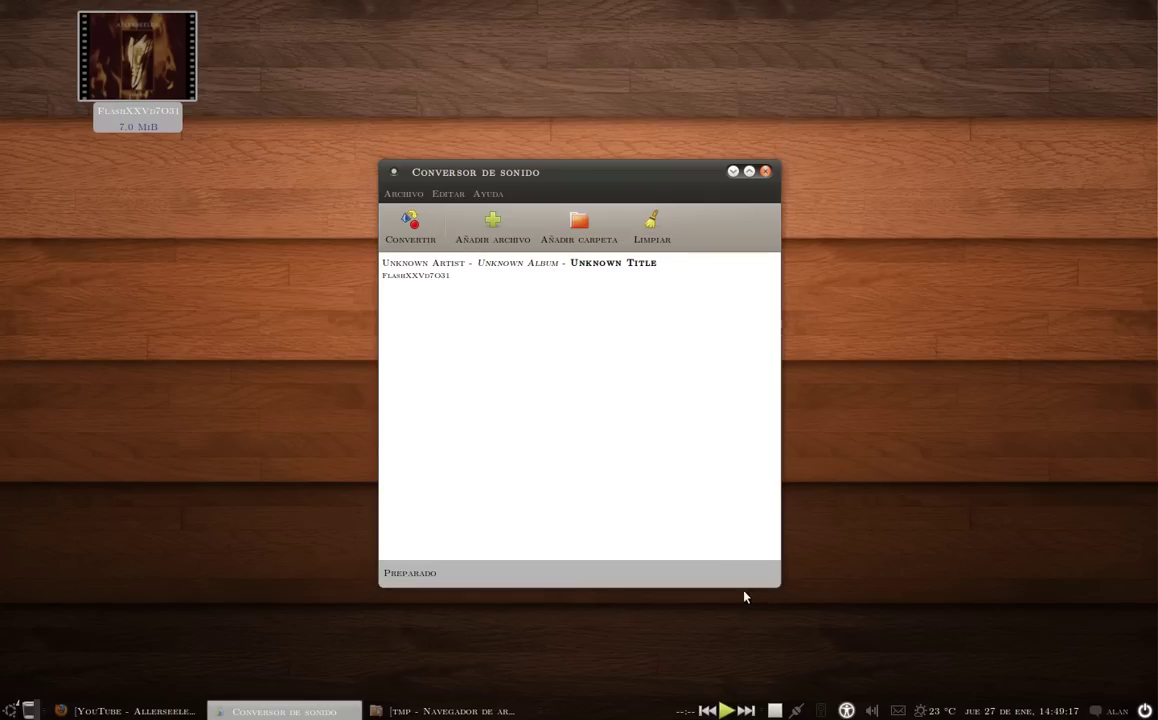
Convert FlashXXVd7O31 to MP3, then clear the conversion list and close the converter.
click(413, 225)
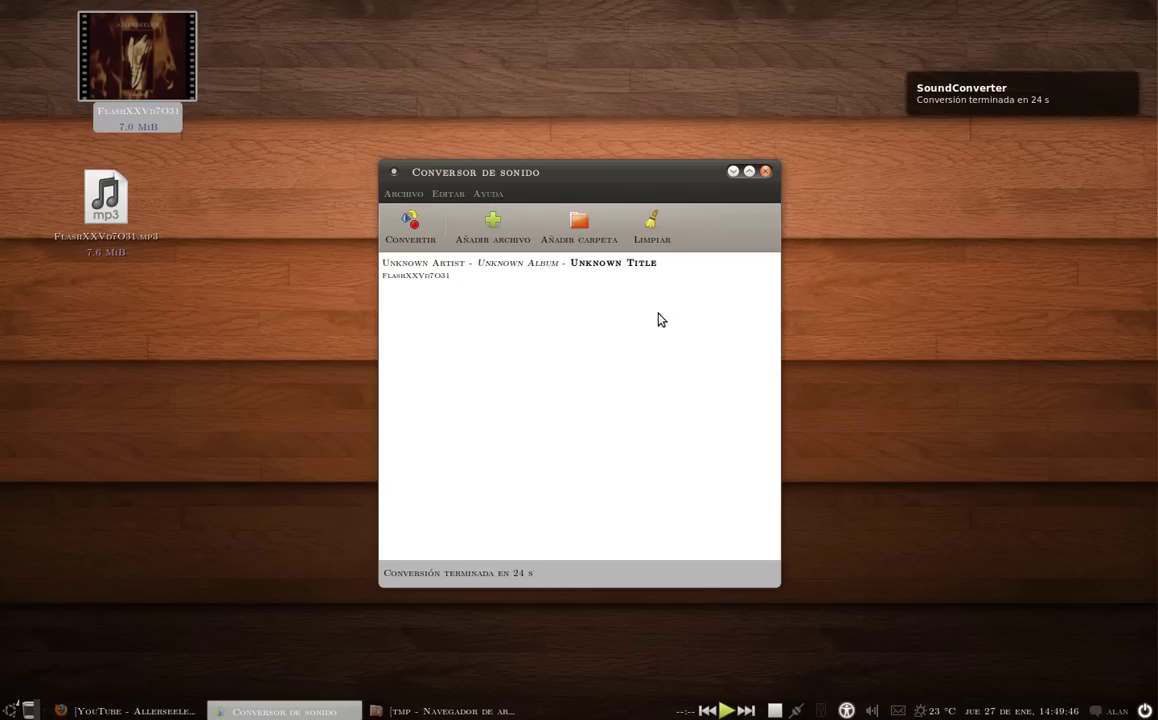
click(656, 236)
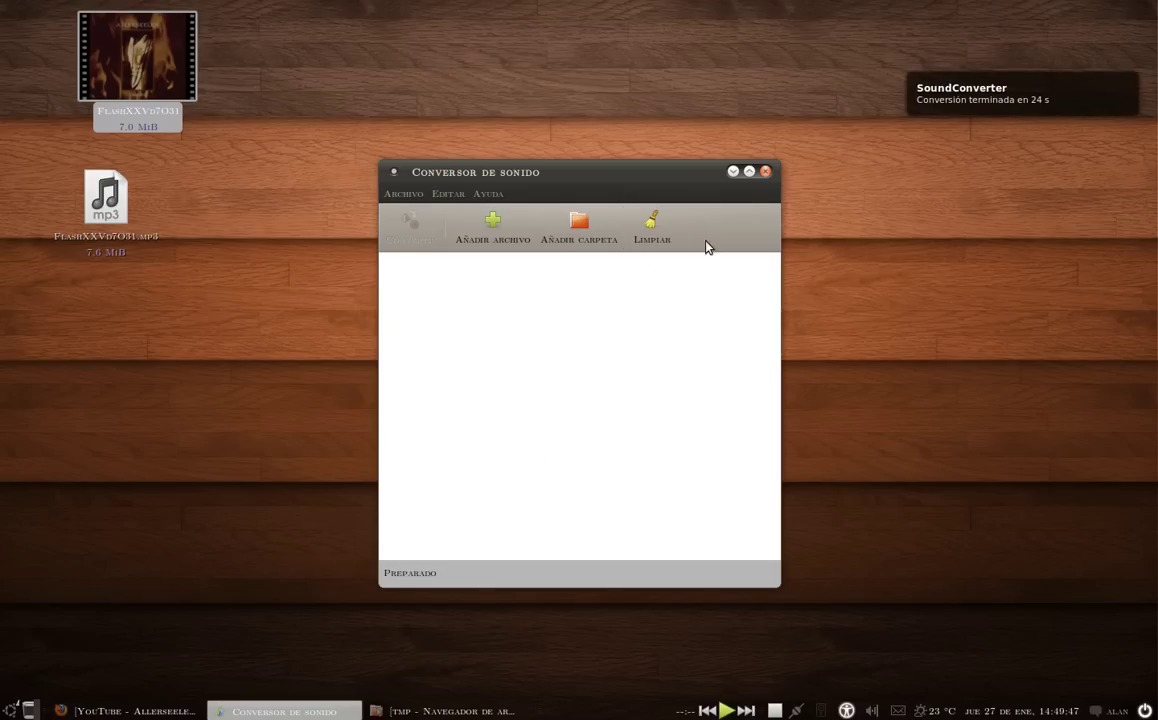
click(765, 172)
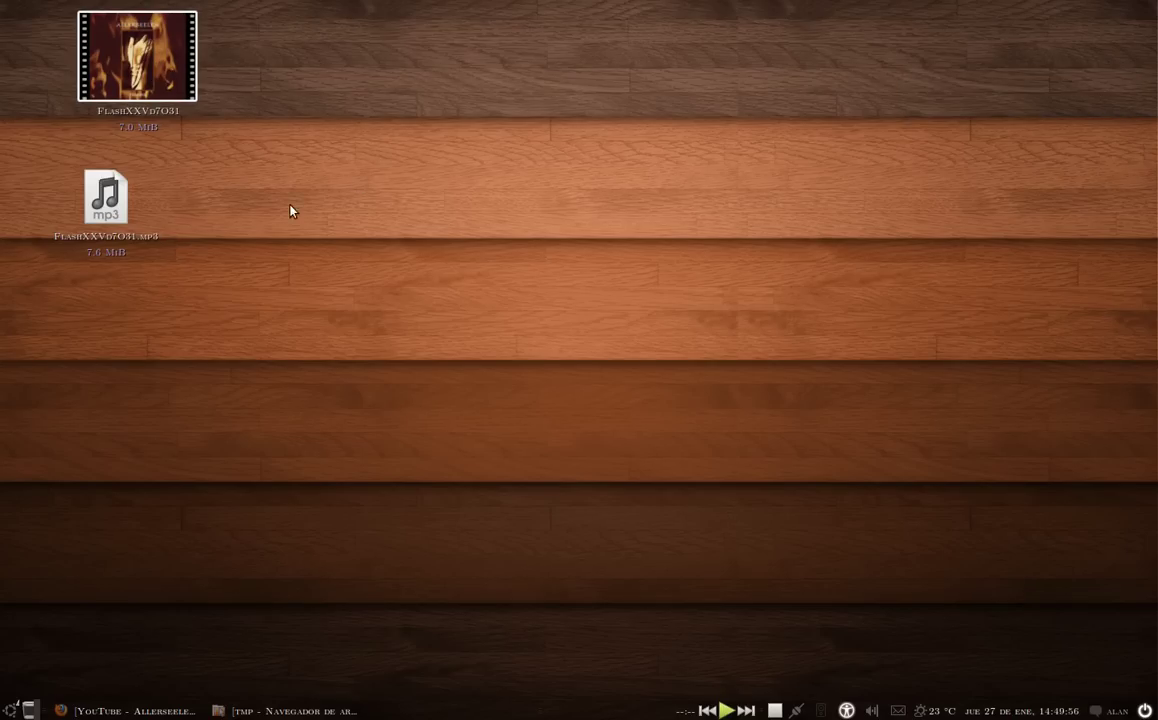
Play FlashXXVd7O31.mp3 from the desktop, skip to about a third of the track, pause it and minimize the player.
mouse_move(104, 238)
double_click(105, 197)
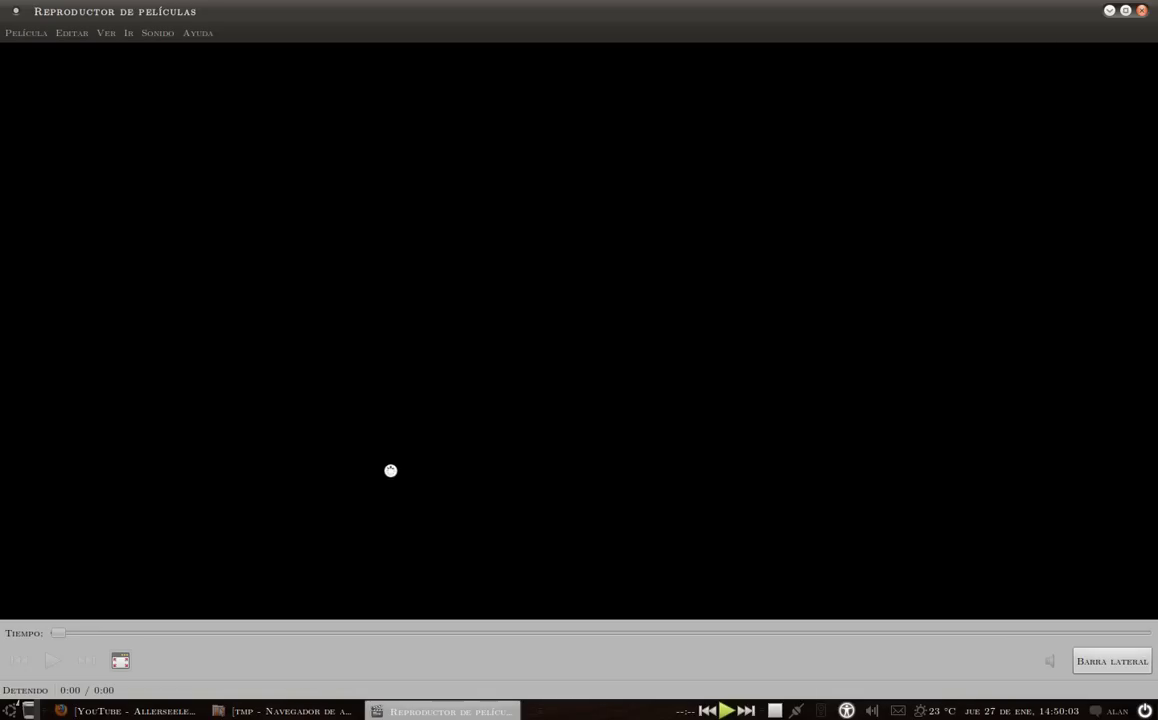
drag(403, 15, 485, 191)
click(478, 376)
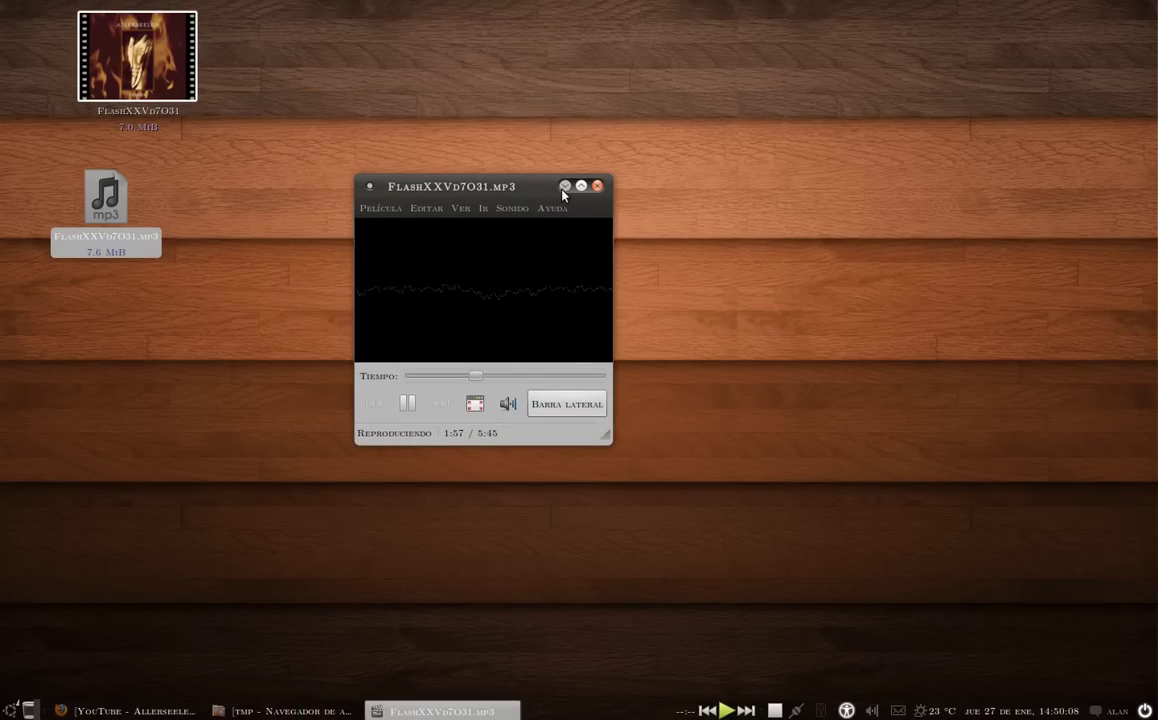
drag(519, 187, 500, 138)
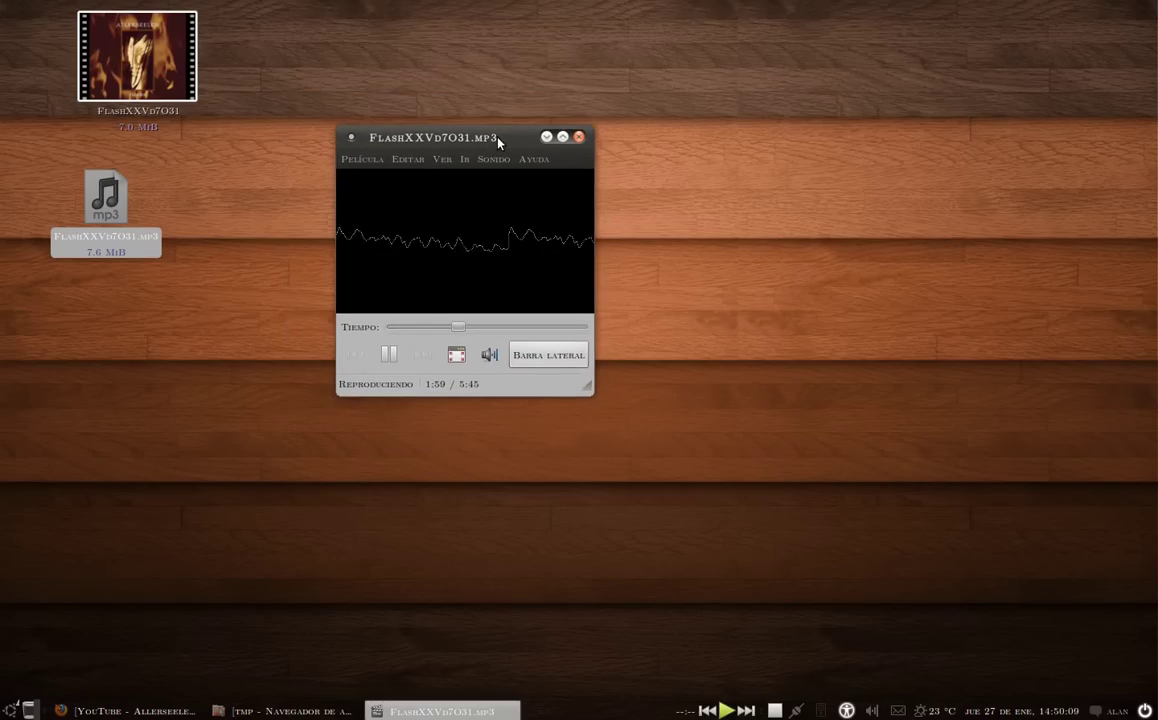
click(386, 358)
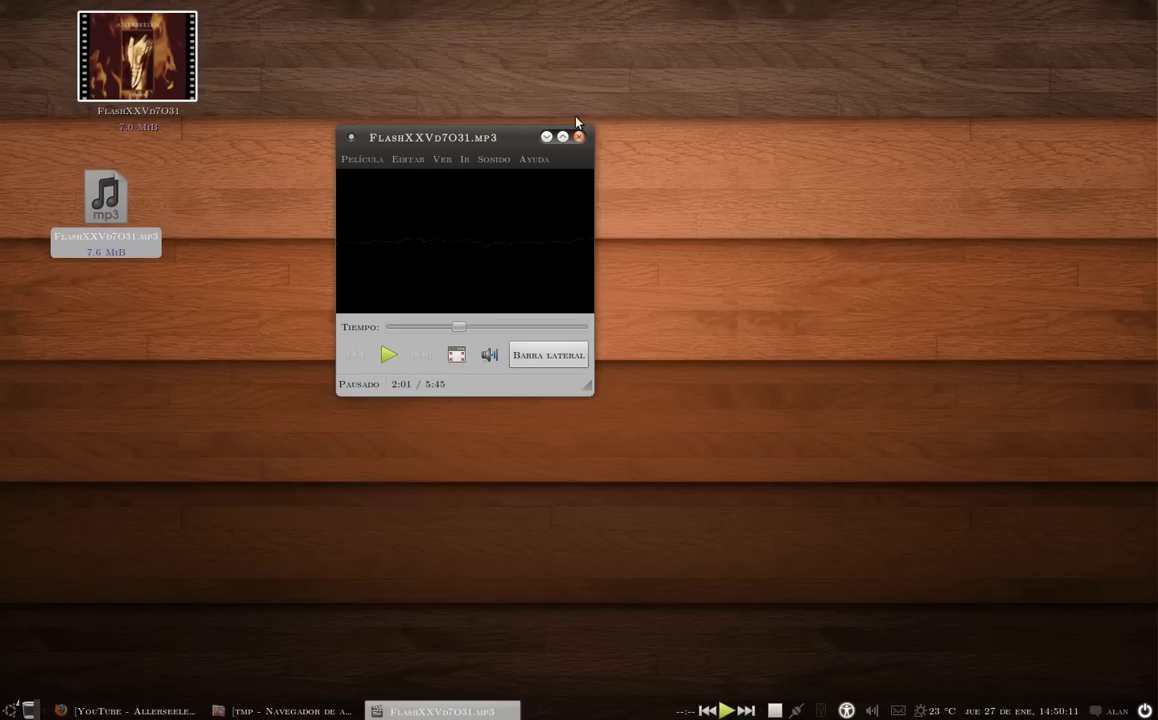
click(546, 137)
click(426, 197)
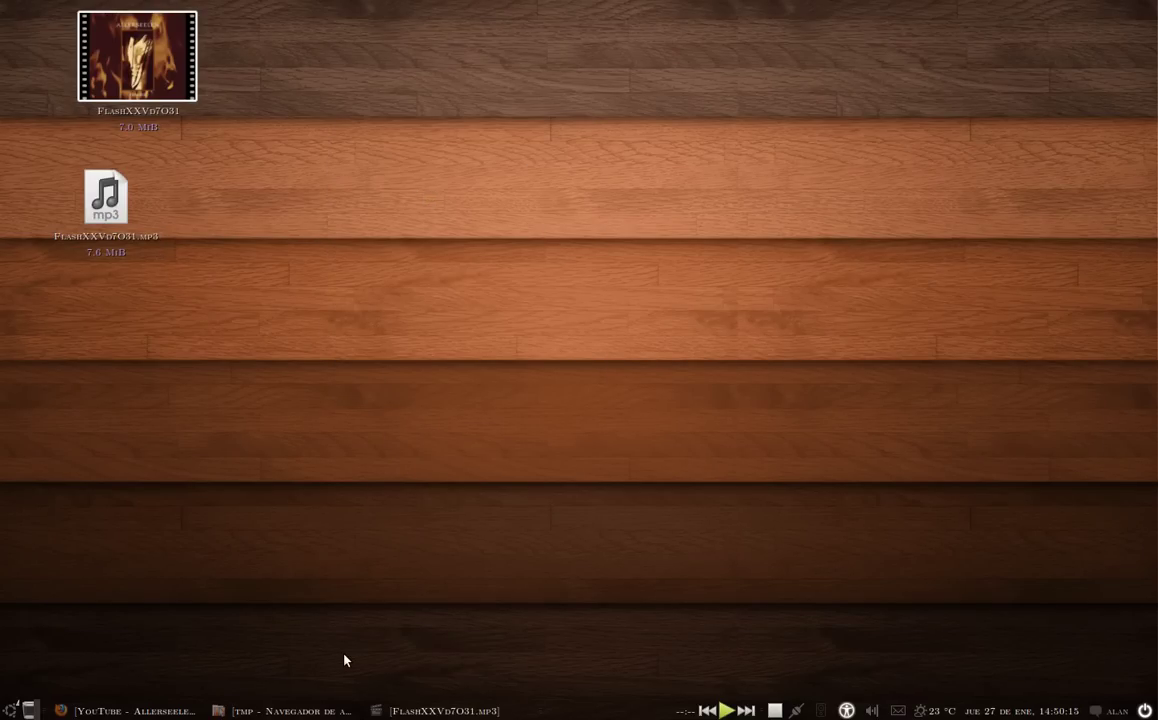
Switch to Firefox and start playing Kahn's Exeter Short Film on its open Vimeo page.
click(129, 710)
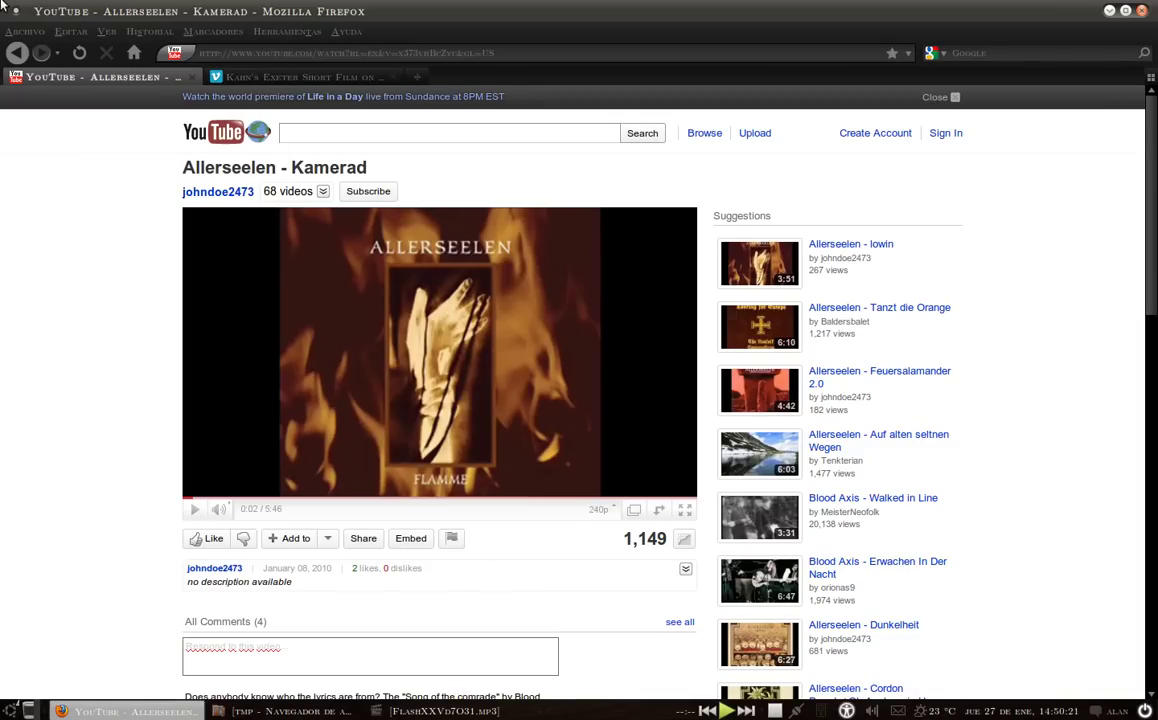
click(272, 78)
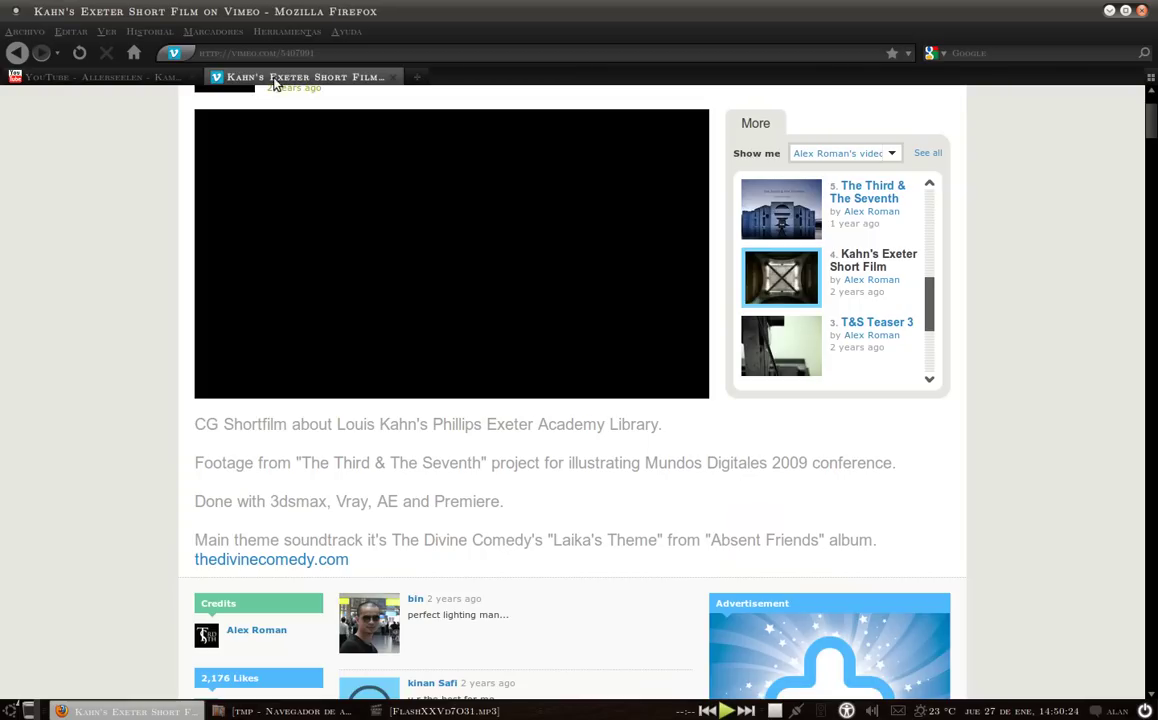
mouse_move(419, 292)
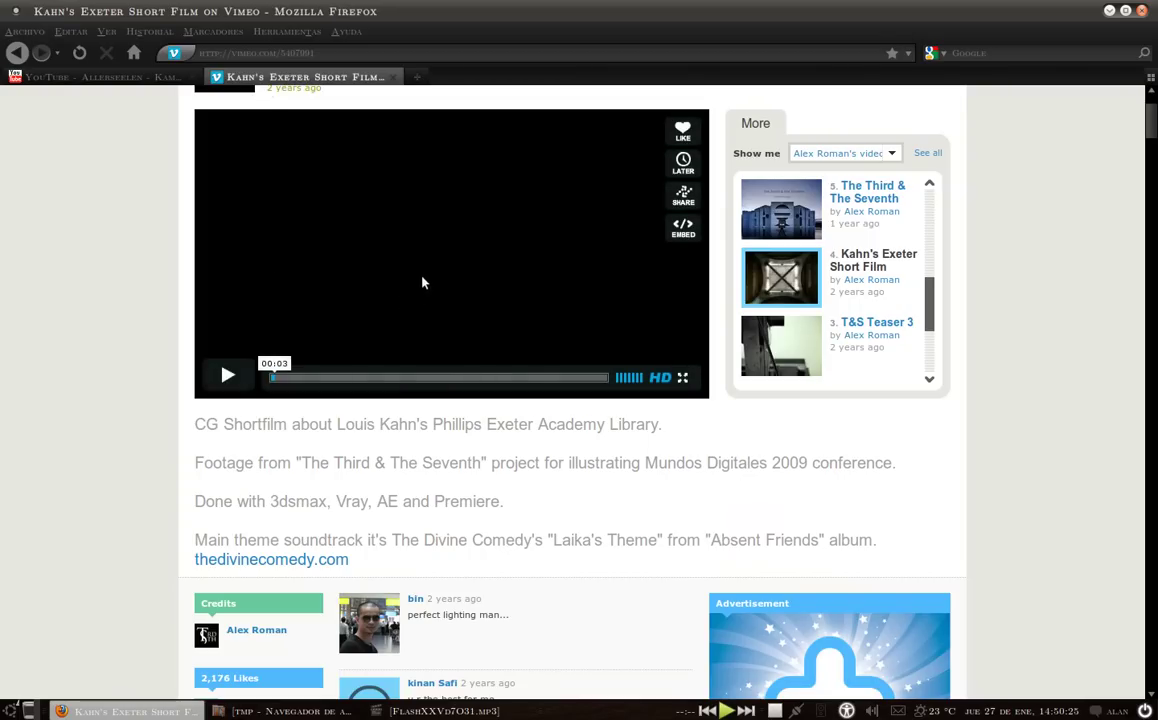
scroll(50, 430, up, 3)
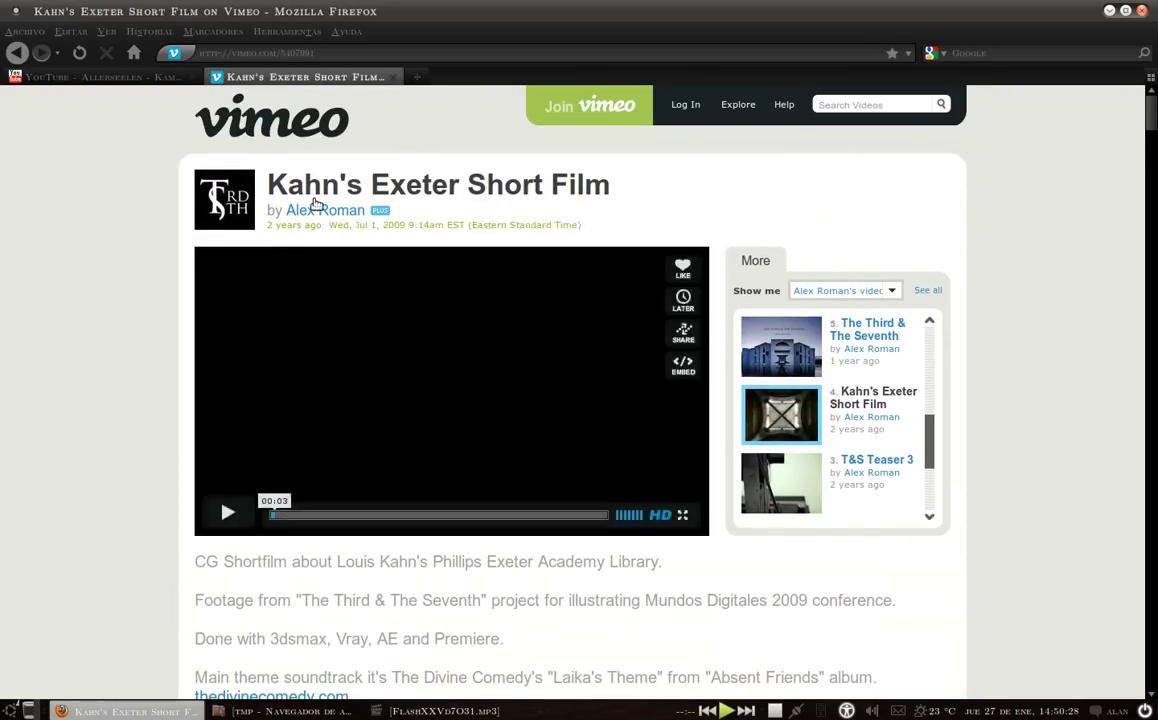
scroll(426, 202, down, 2)
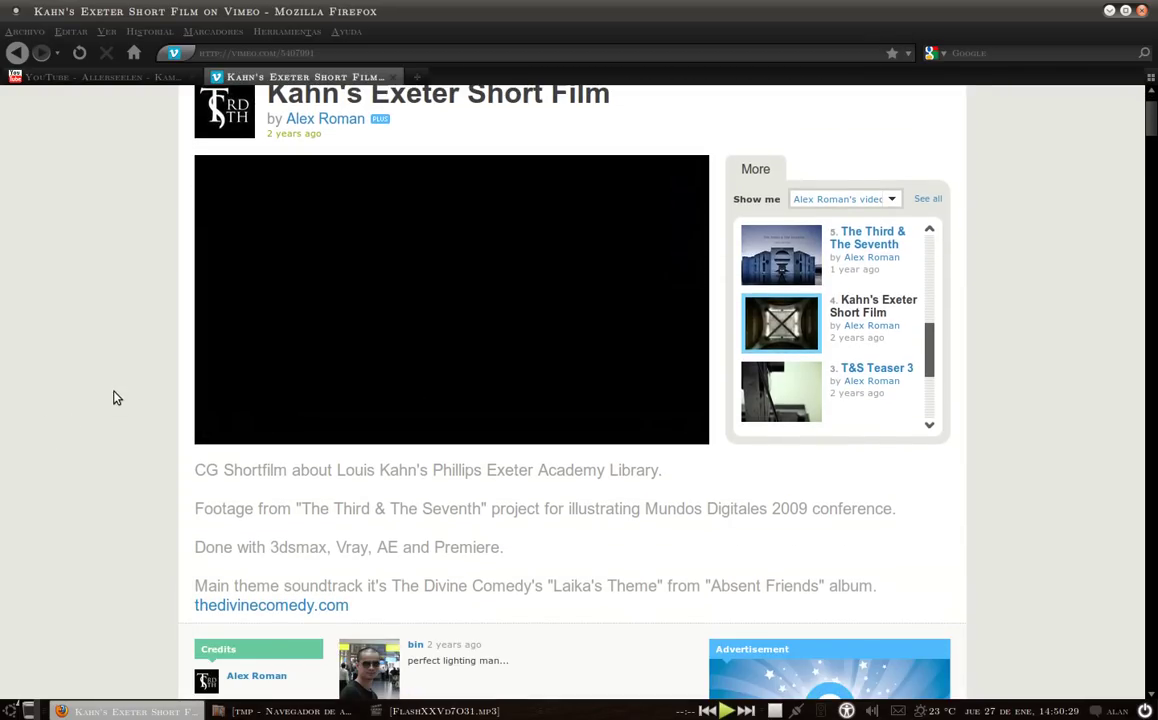
mouse_move(408, 343)
click(227, 432)
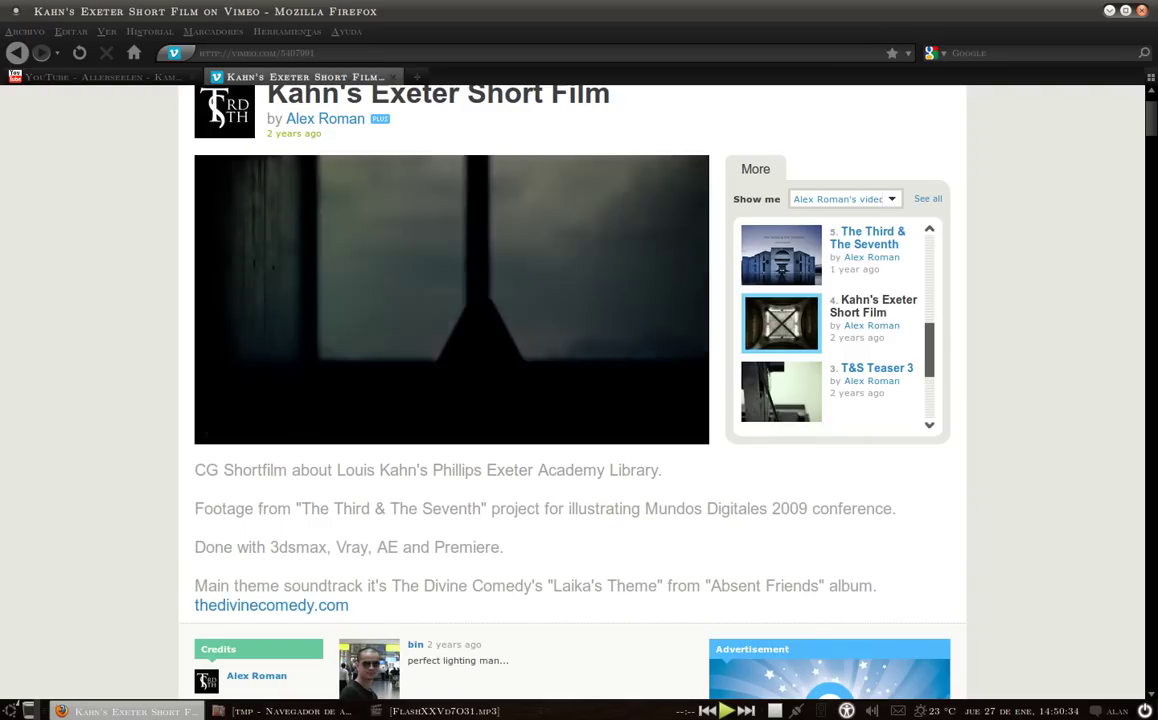
Skip the Vimeo video ahead to 00:34 and on to 01:16, pause it and minimize Firefox.
mouse_move(383, 426)
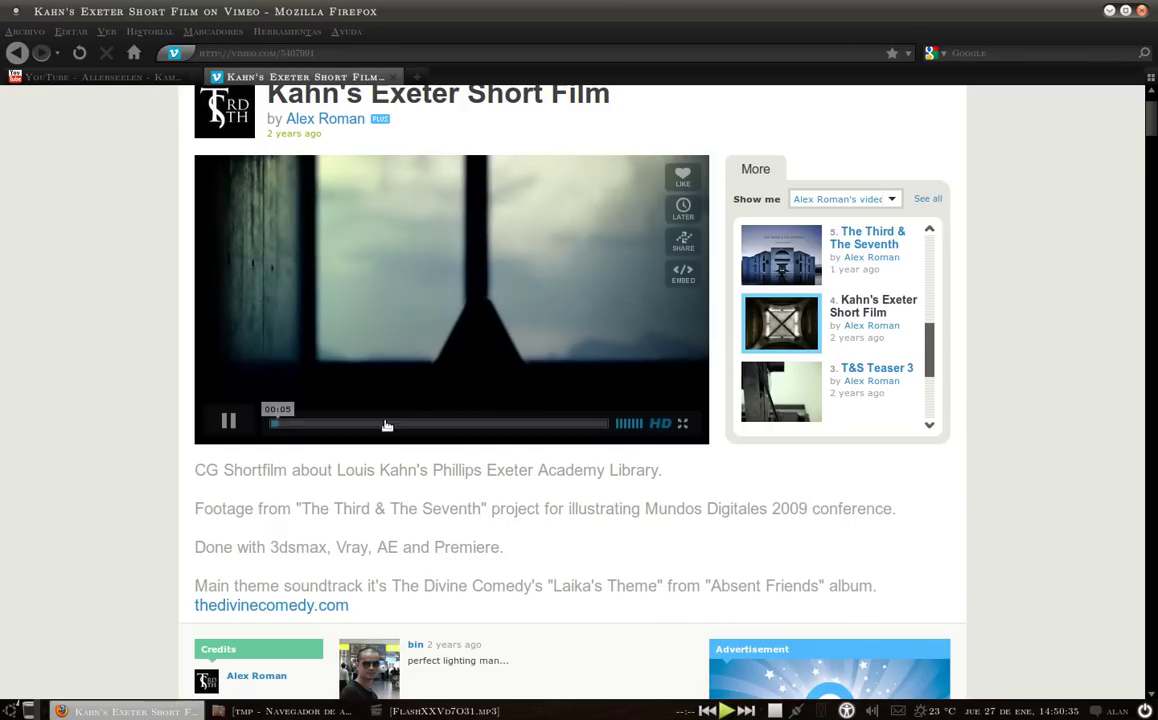
click(322, 428)
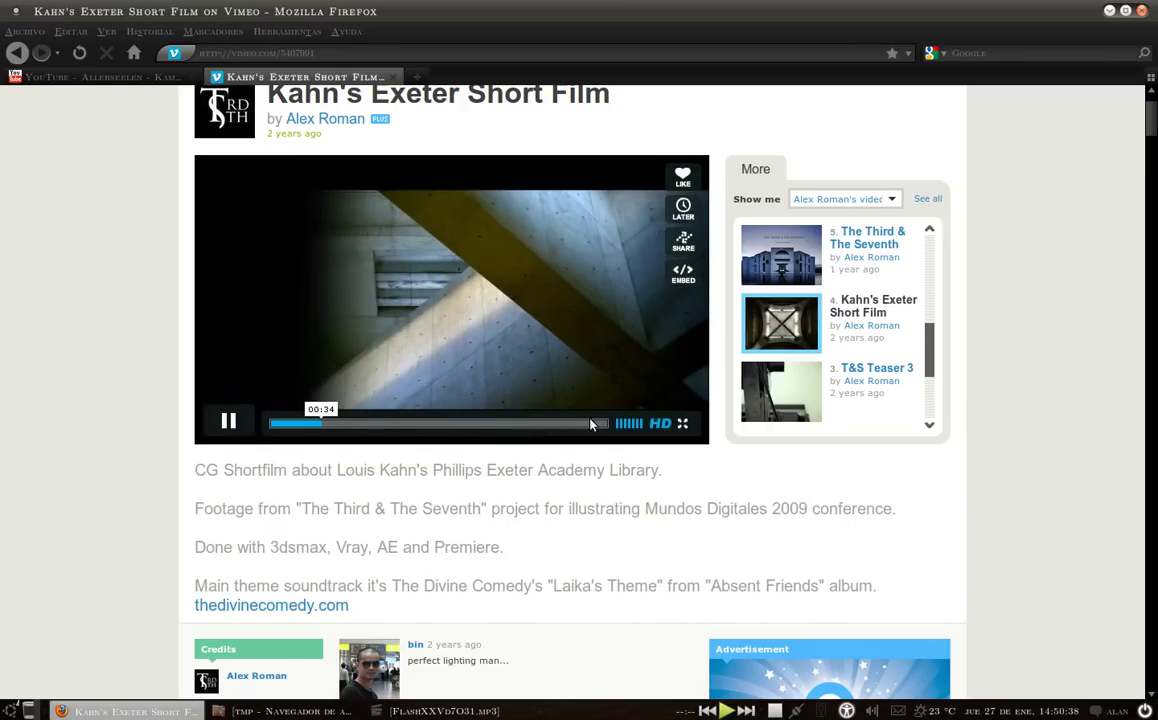
click(384, 424)
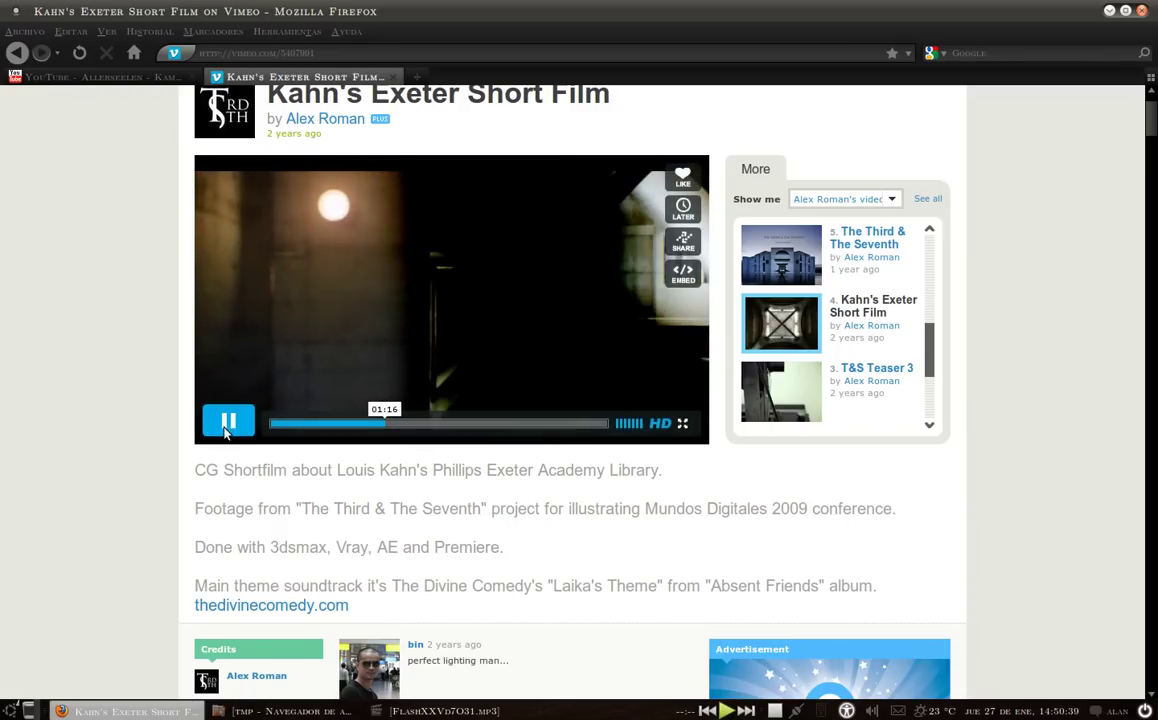
click(226, 428)
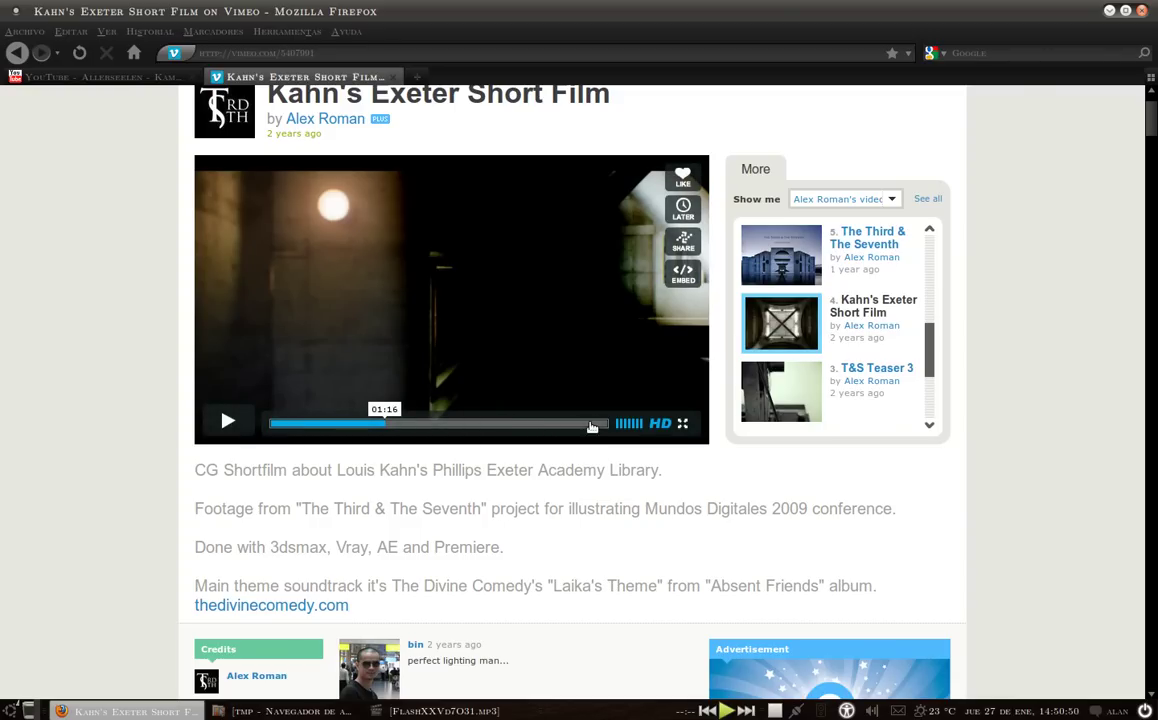
scroll(352, 270, up, 2)
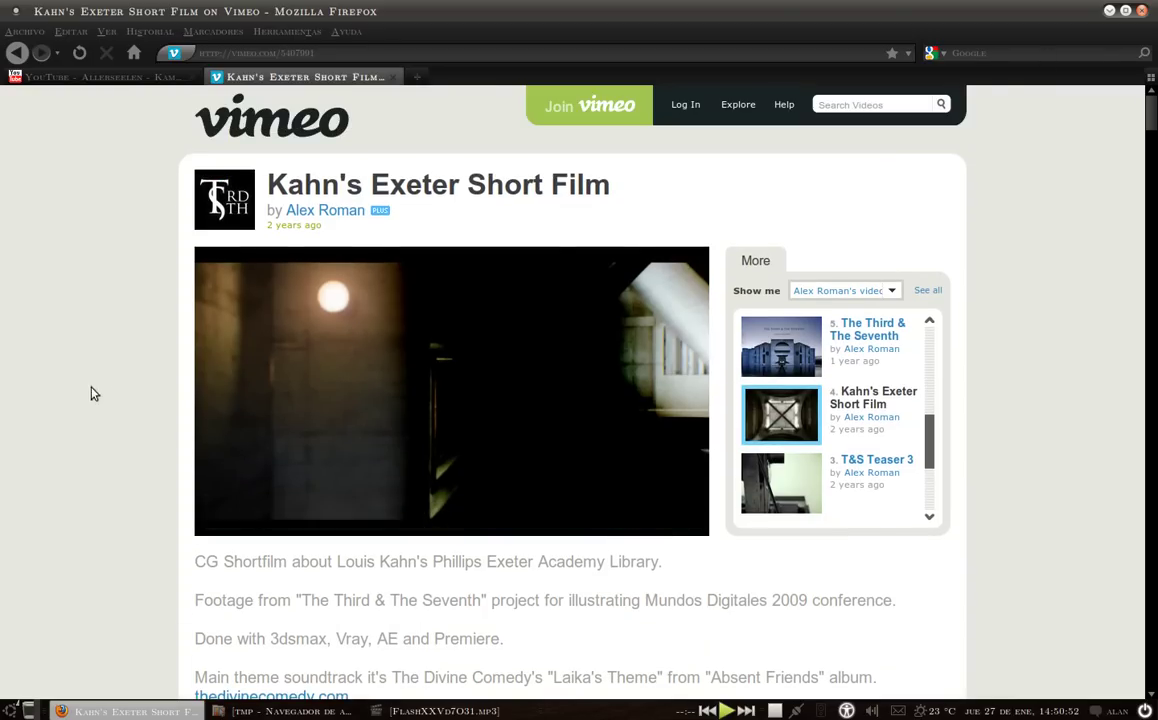
click(1108, 11)
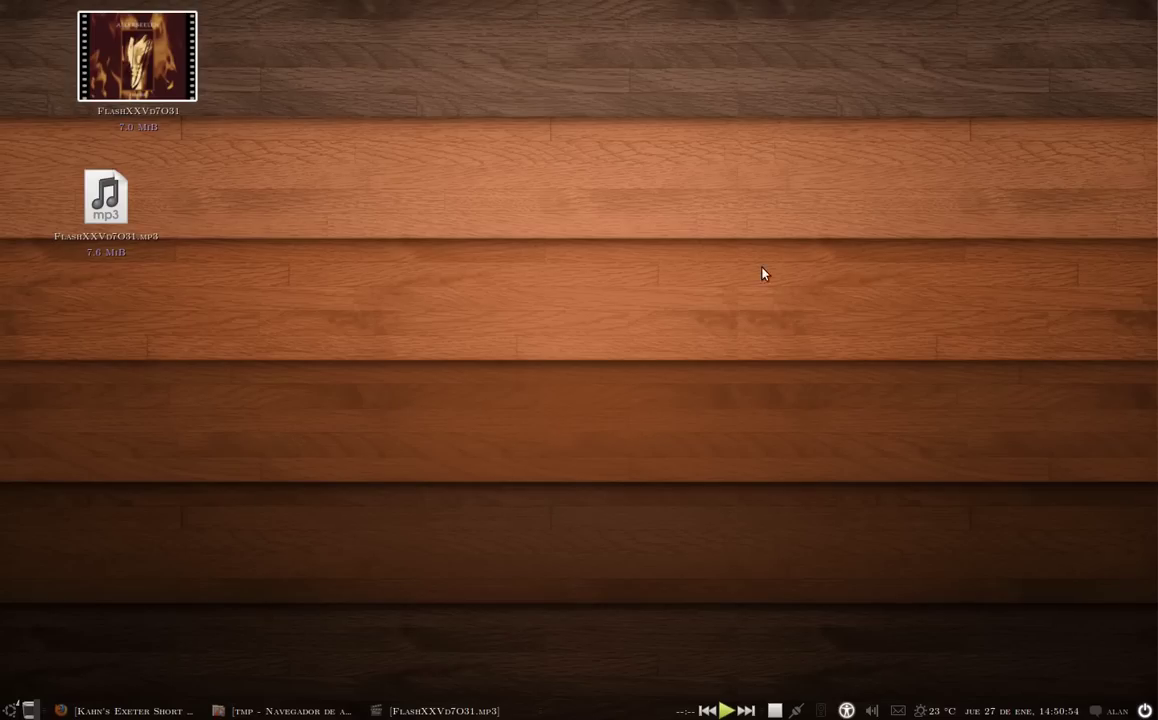
Check the Flash files in the tmp folder, close the YouTube page in Firefox and return to the tmp folder.
click(285, 711)
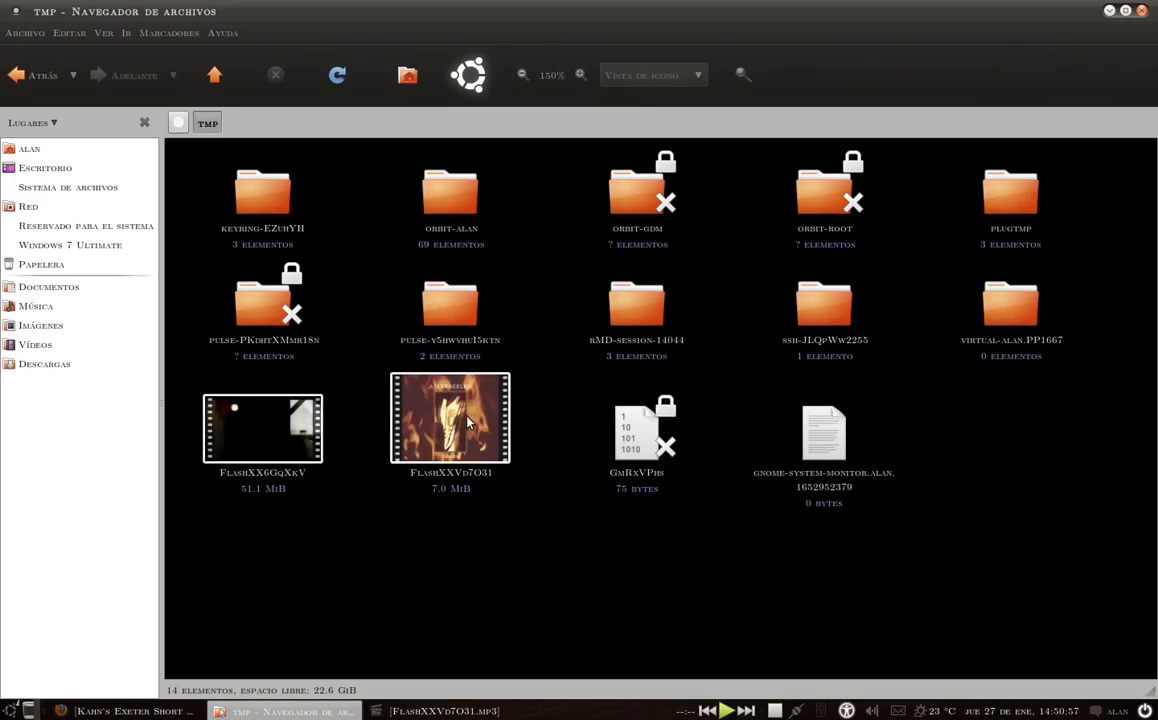
click(163, 711)
click(115, 77)
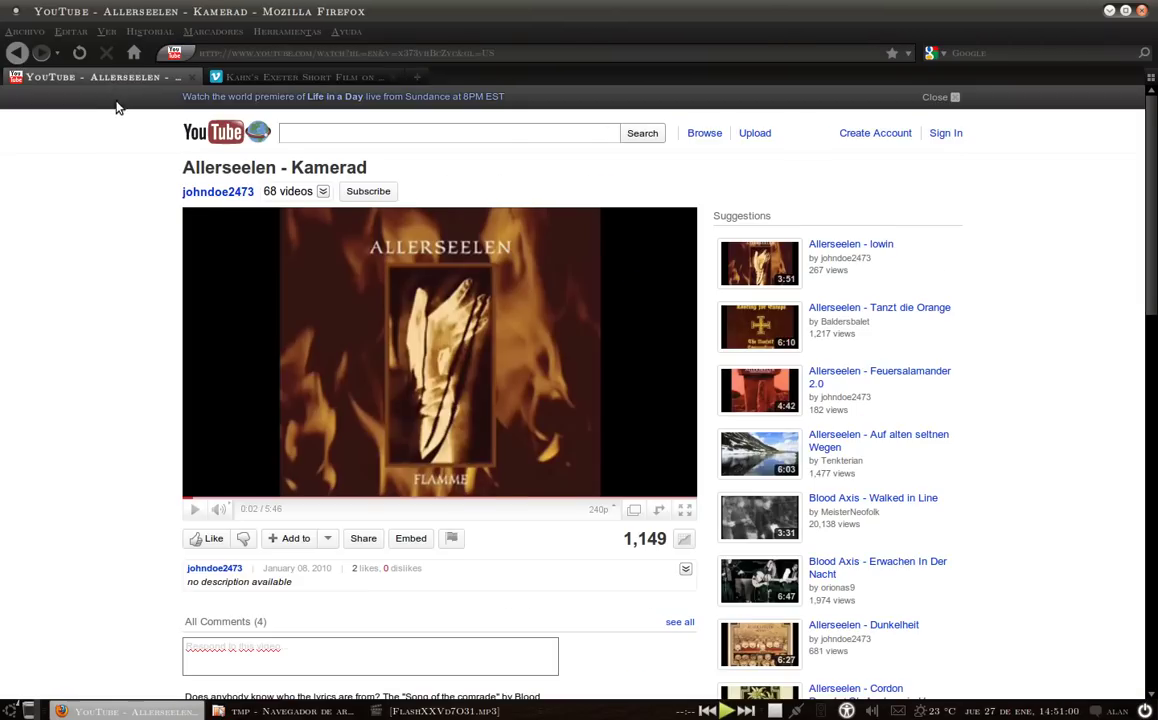
click(192, 78)
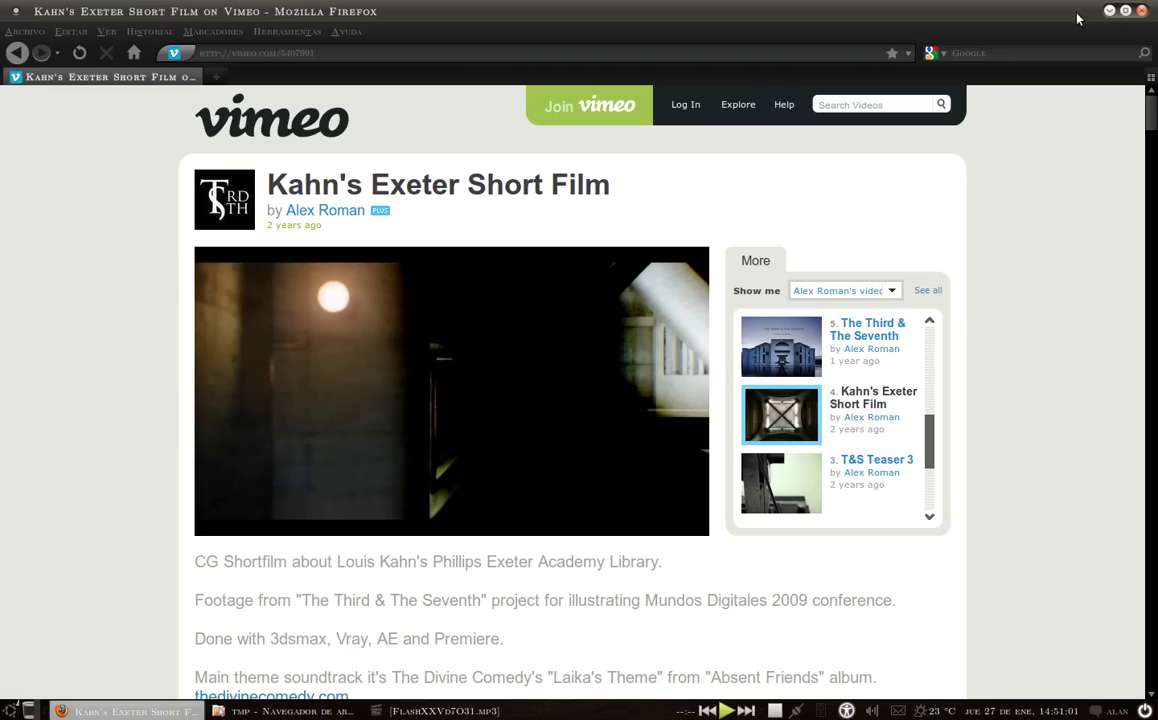
click(1108, 11)
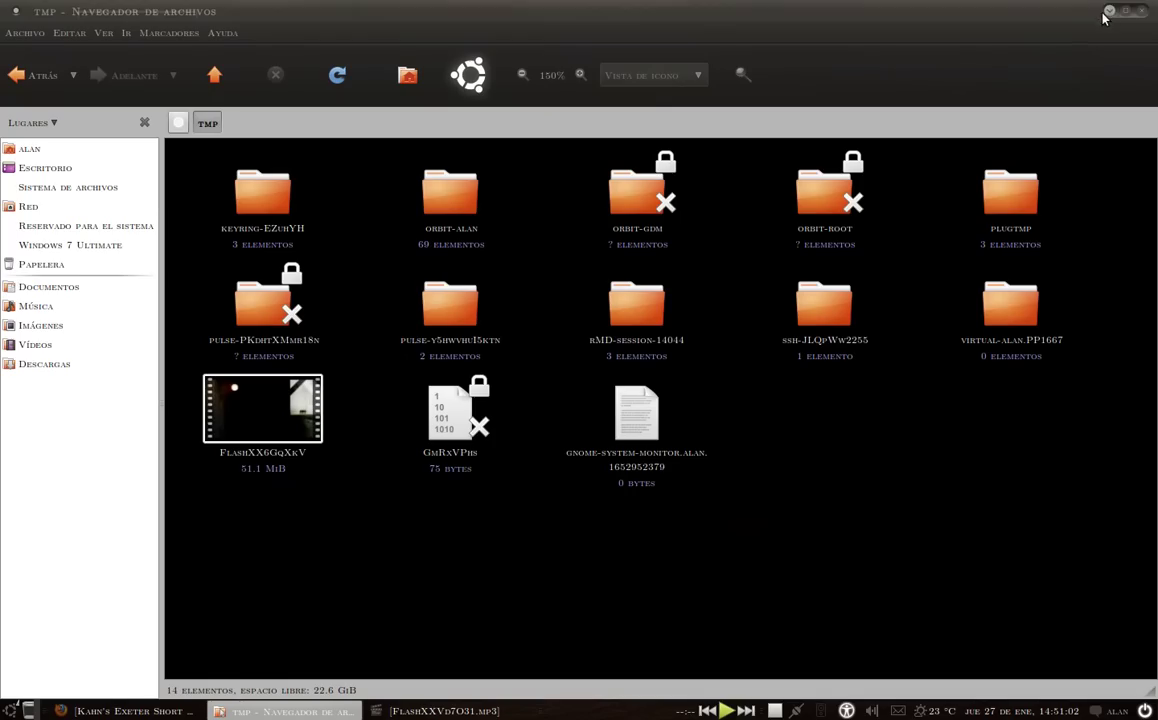
Copy the Flash video file FlashXX6GqXkV from tmp to the desktop and close the file manager.
right_click(260, 400)
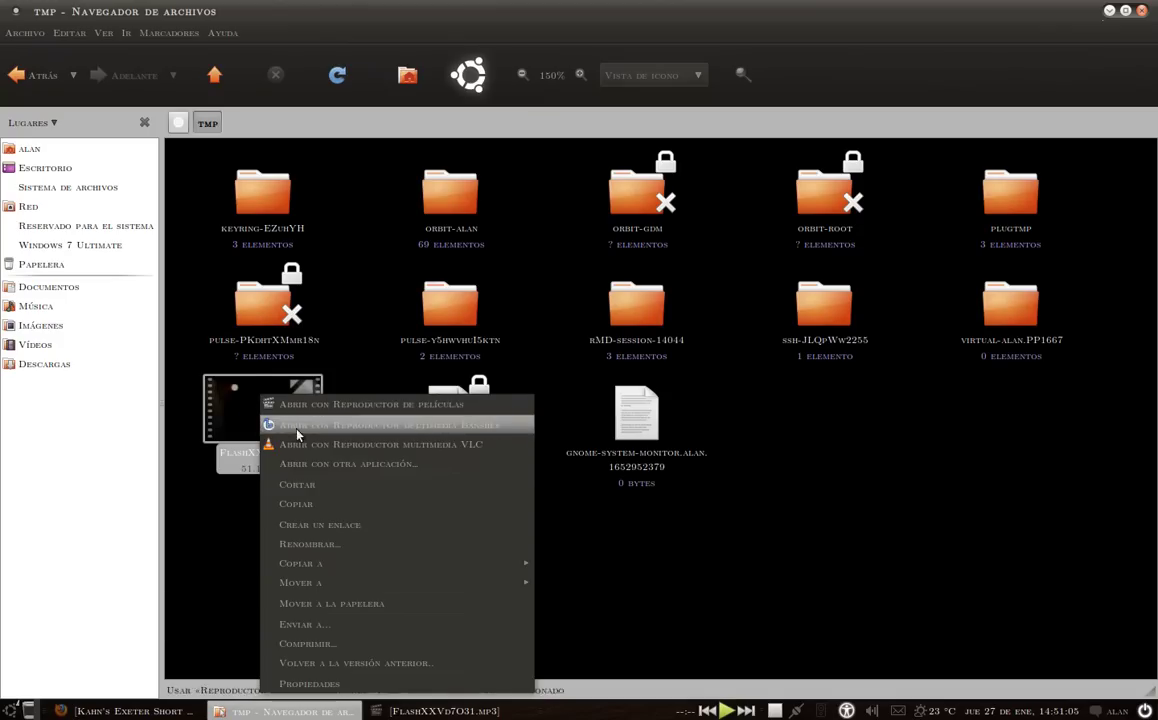
mouse_move(466, 570)
click(570, 601)
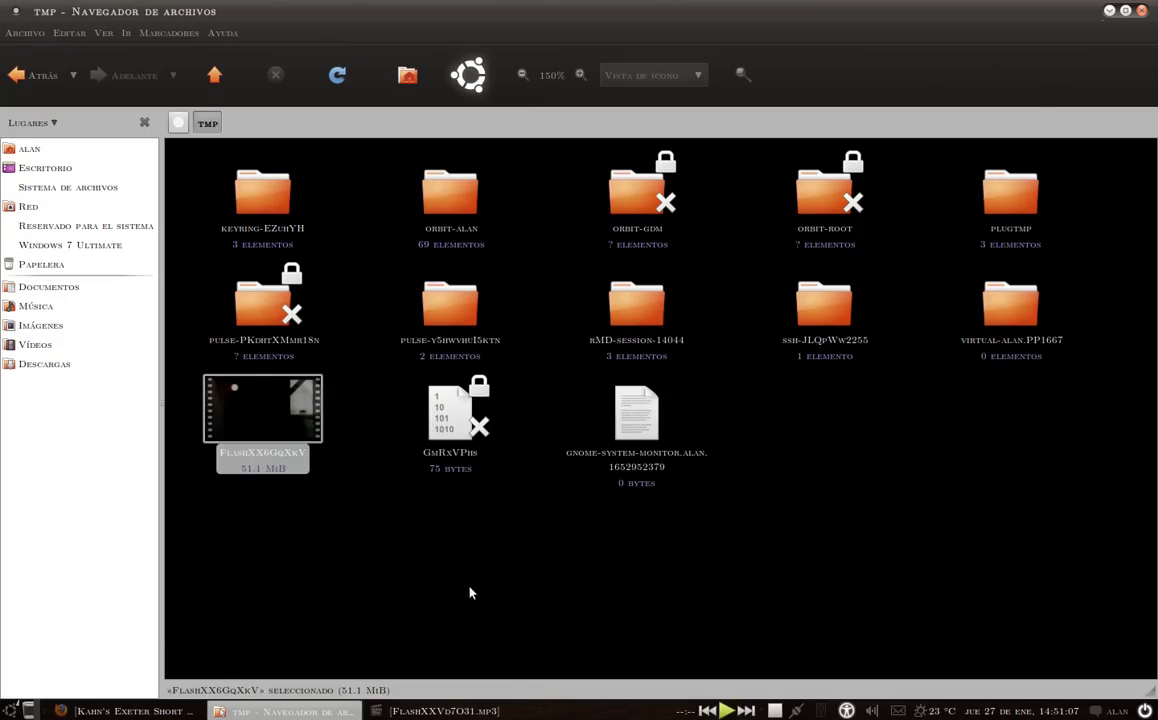
click(1143, 12)
Restore the movie player and play the desktop file FlashXX6GqXkV in it.
click(290, 711)
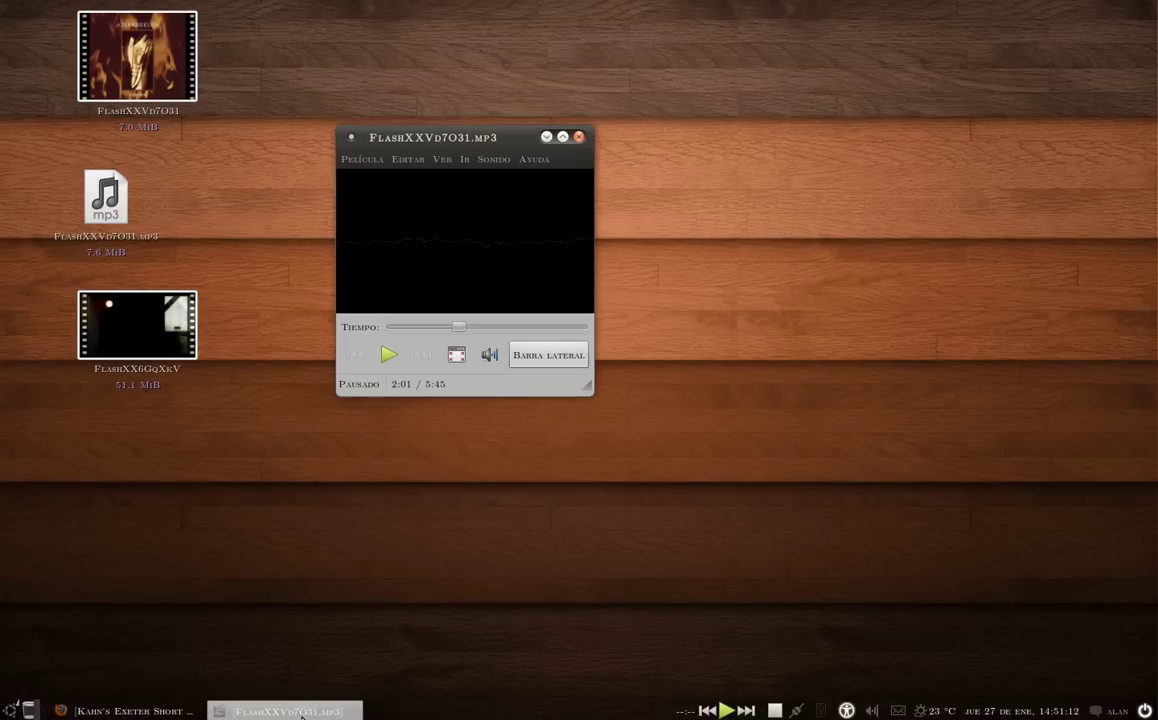
drag(115, 301, 420, 205)
drag(558, 17, 506, 12)
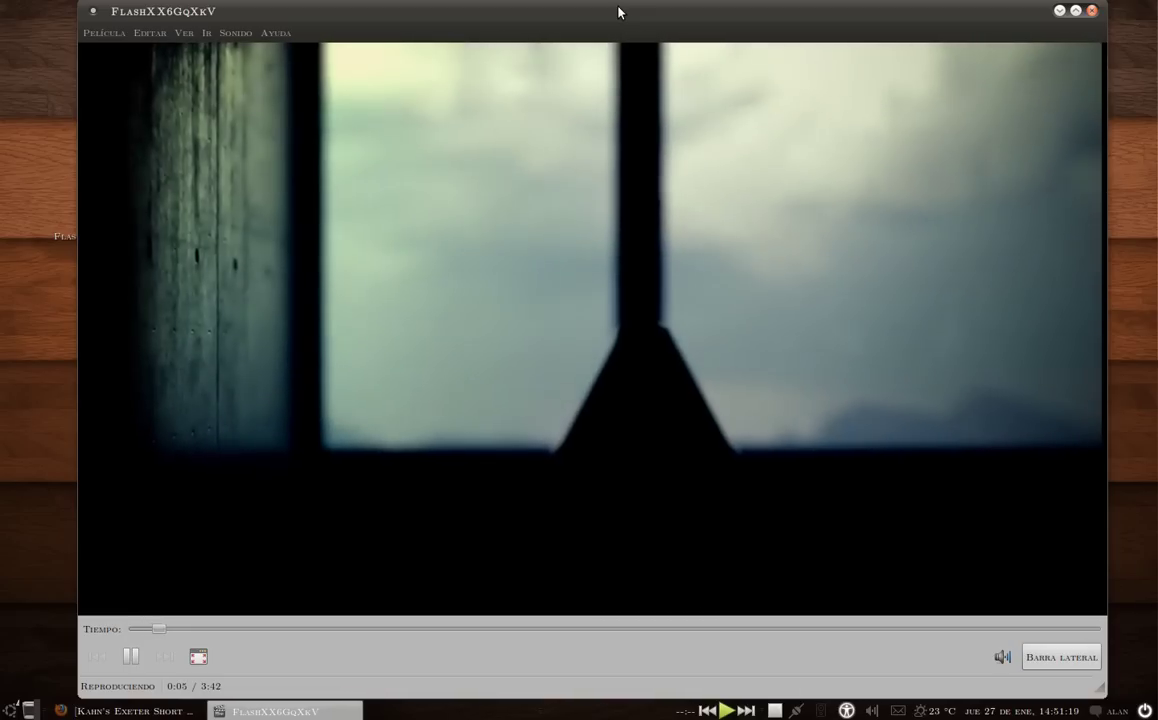
Hide the movie player's playback controls and move its window slightly lower on the desktop.
right_click(578, 120)
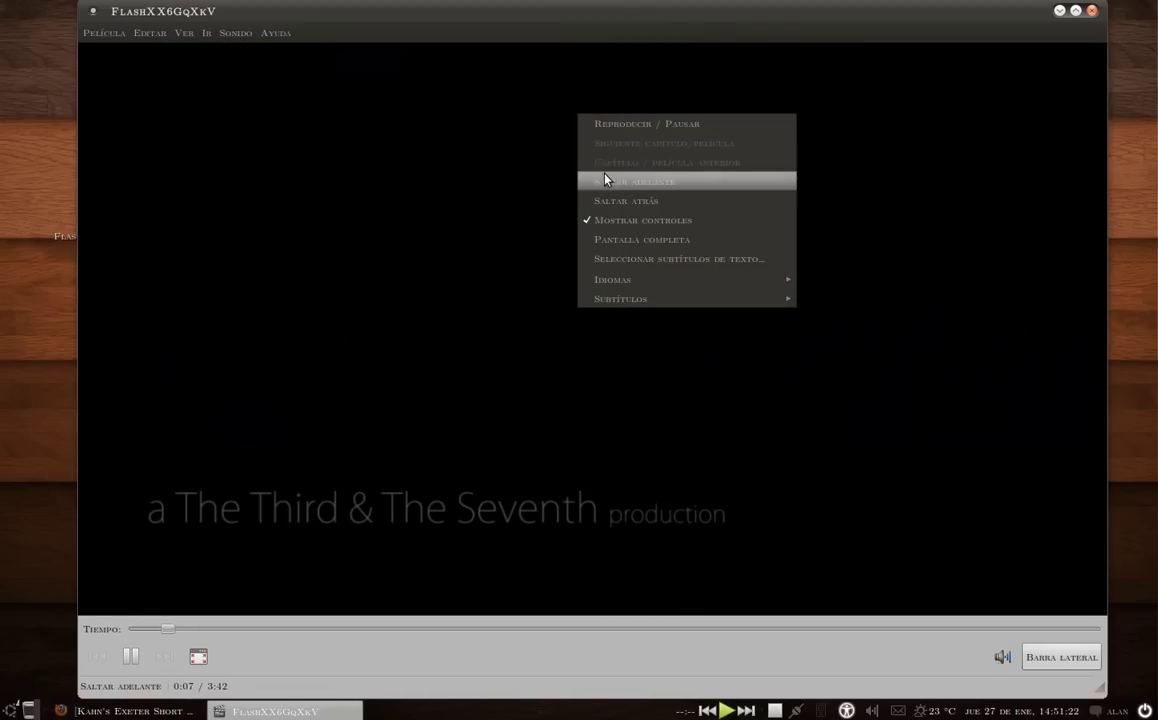
click(605, 221)
drag(561, 22, 548, 57)
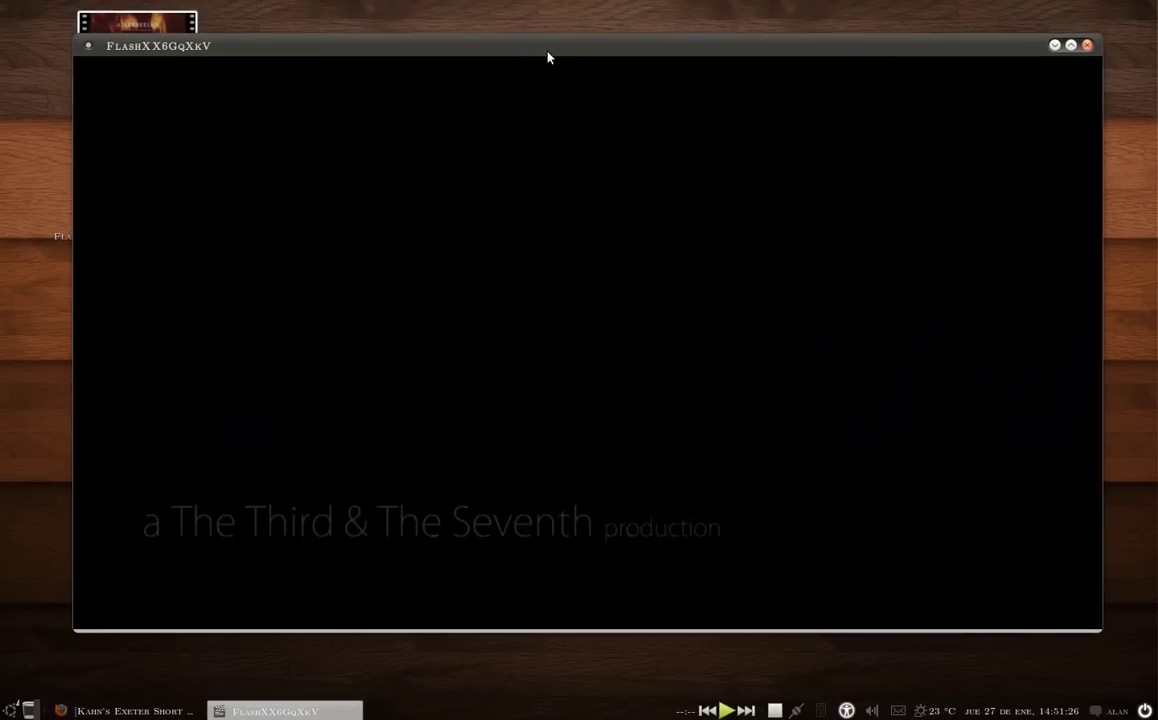